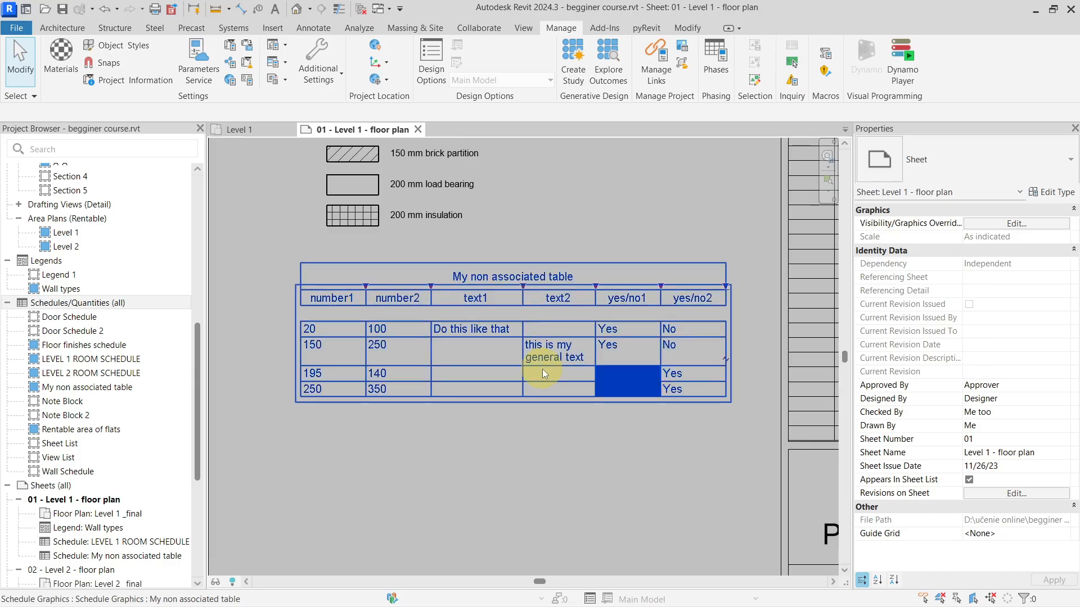
Open the project's shared parameter file for viewing and show the "non associated table" parameter group
{"action": "left_click", "coordinate": [531, 436]}
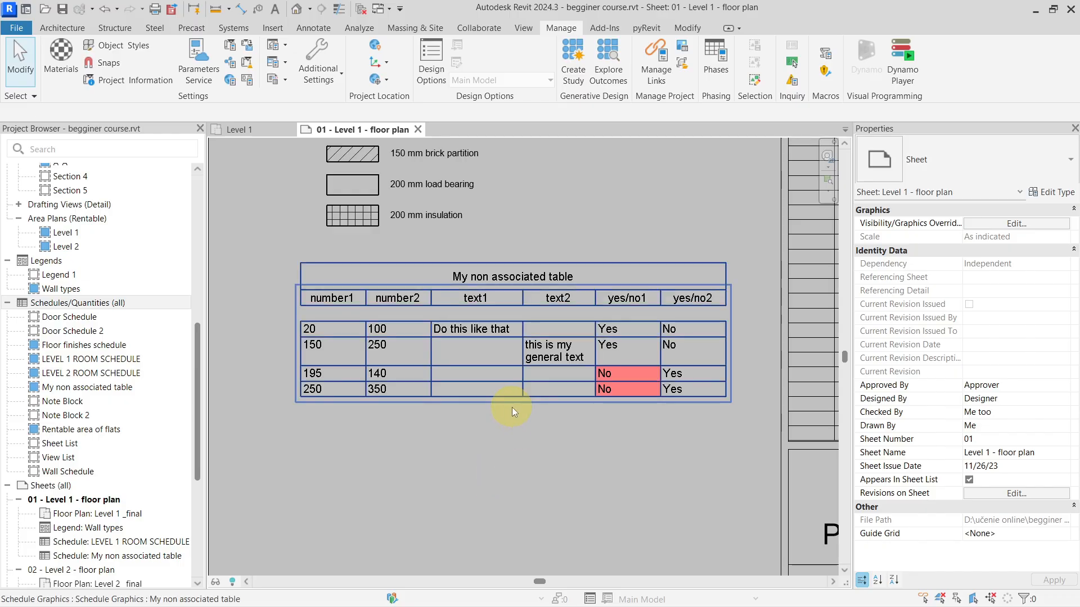
{"action": "middle_click_drag", "start_coordinate": [512, 407], "coordinate": [558, 393]}
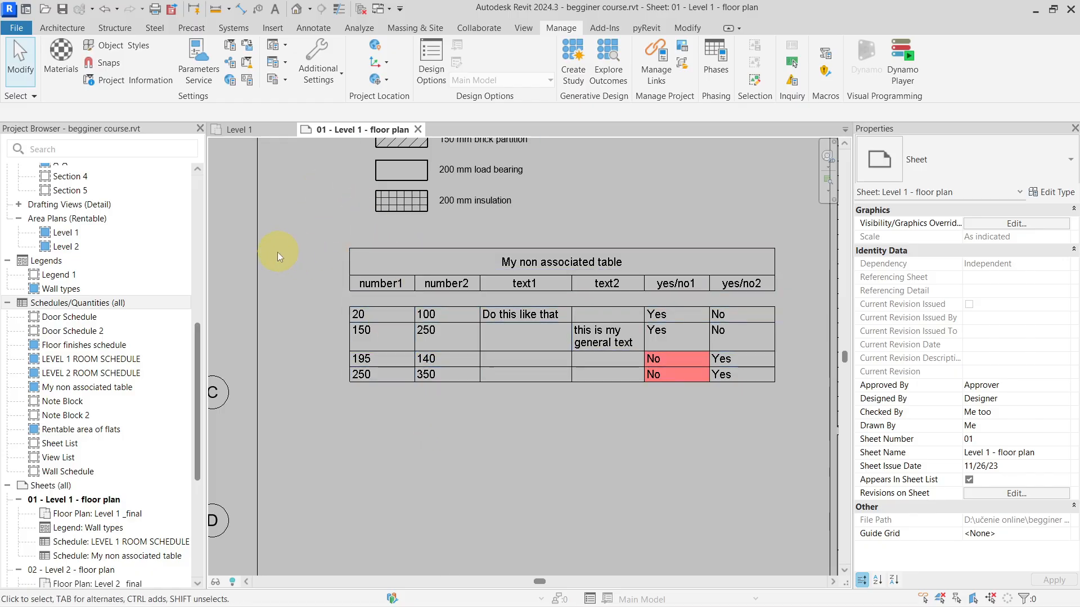
{"action": "left_click", "coordinate": [236, 67]}
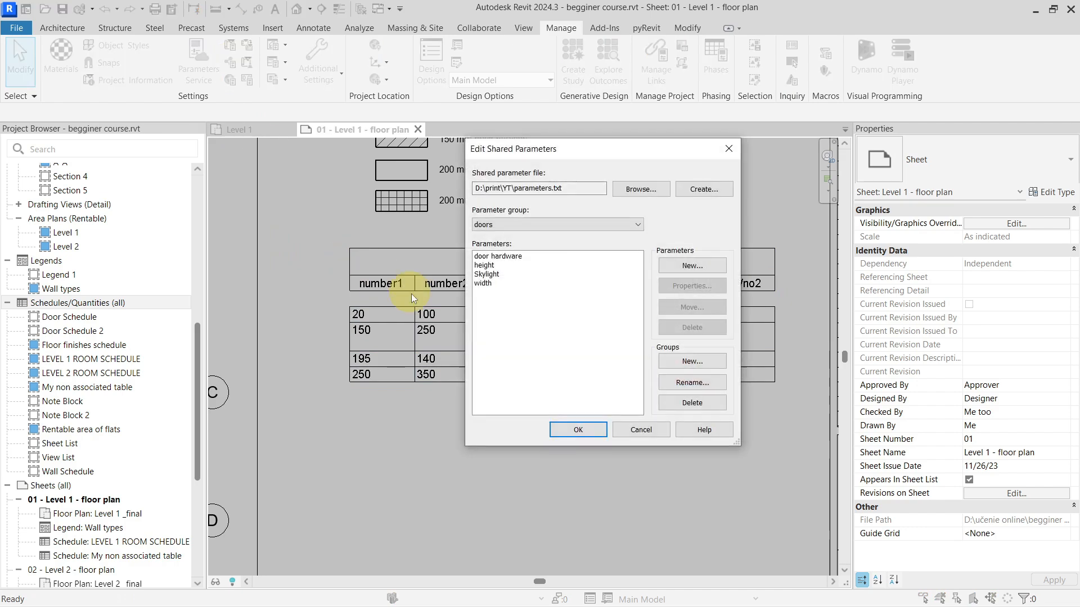
{"action": "left_click", "coordinate": [574, 225]}
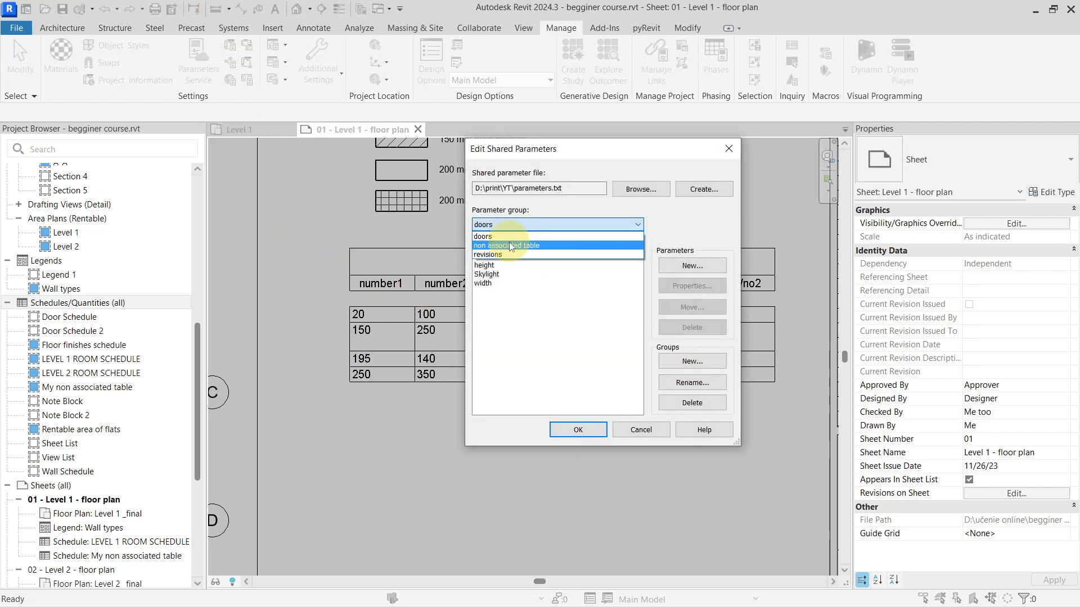
{"action": "left_click", "coordinate": [523, 246]}
Examine the data type of the number1 shared parameter and close its properties
{"action": "left_click", "coordinate": [504, 257]}
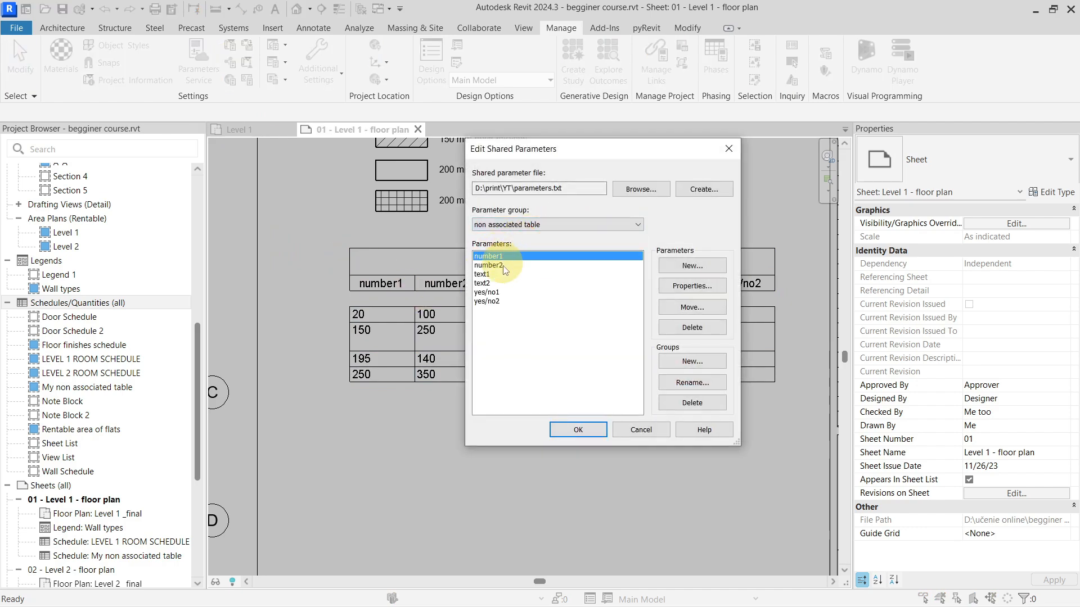
{"action": "left_click", "coordinate": [512, 265]}
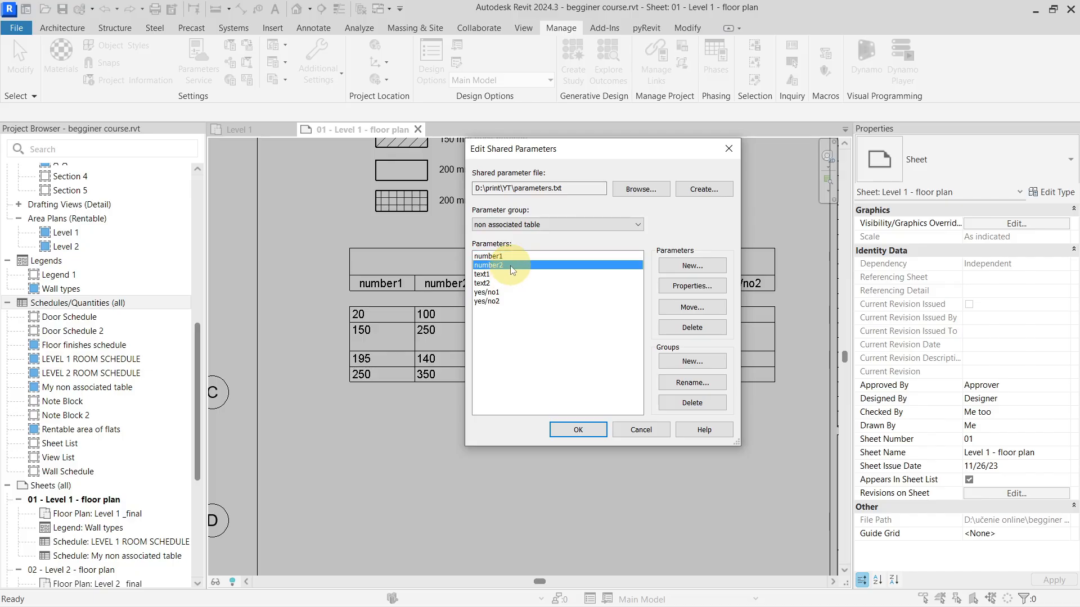
{"action": "left_click", "coordinate": [509, 256]}
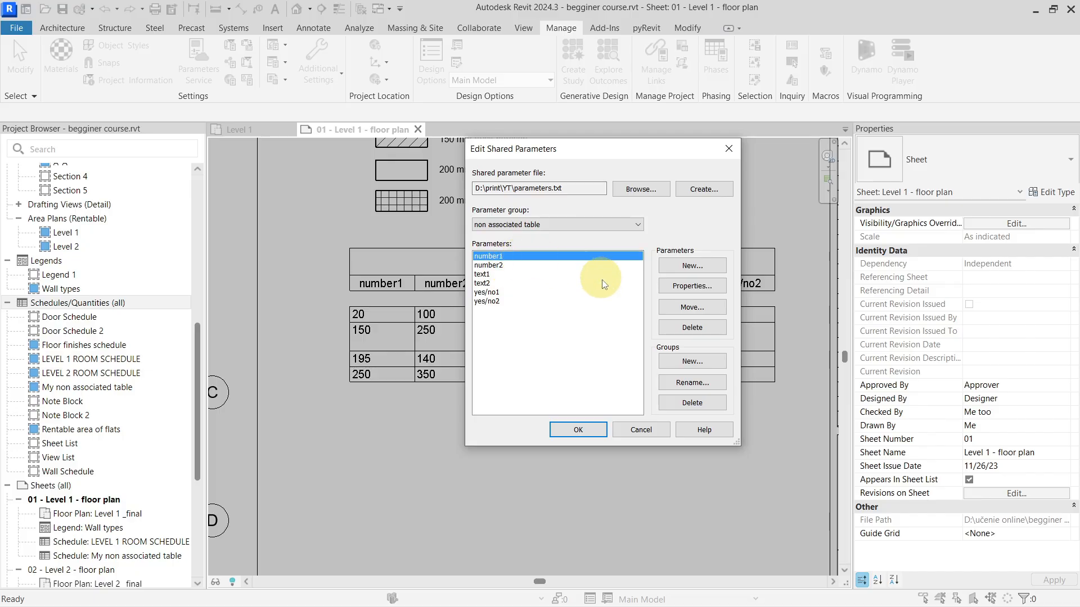
{"action": "left_click", "coordinate": [692, 285]}
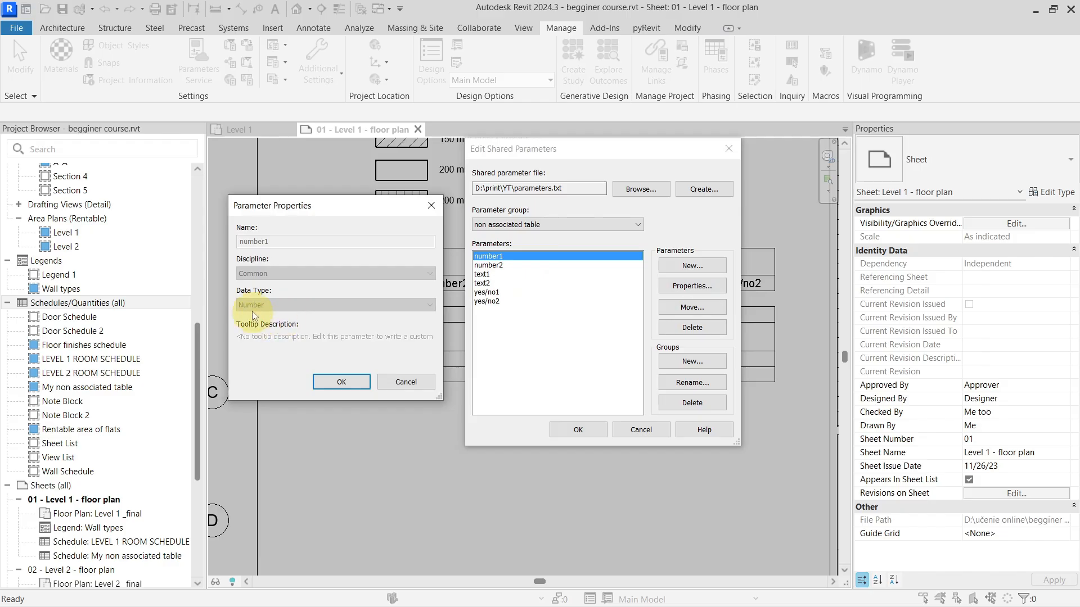
{"action": "left_click", "coordinate": [431, 206]}
Examine the properties of the yes/no1 shared parameter and close them
{"action": "left_click", "coordinate": [503, 283]}
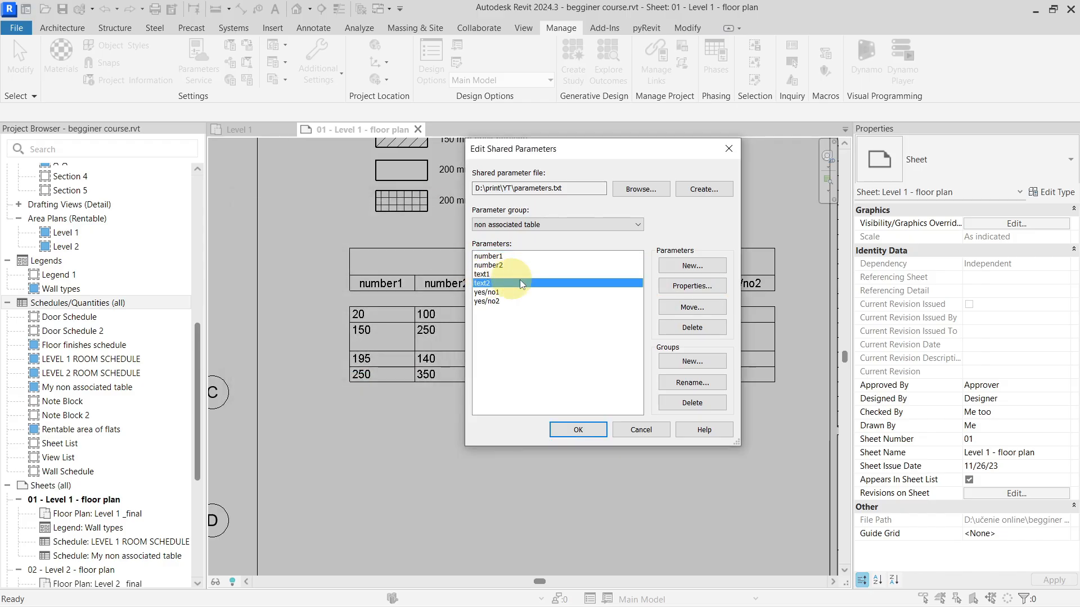
{"action": "left_click", "coordinate": [527, 292]}
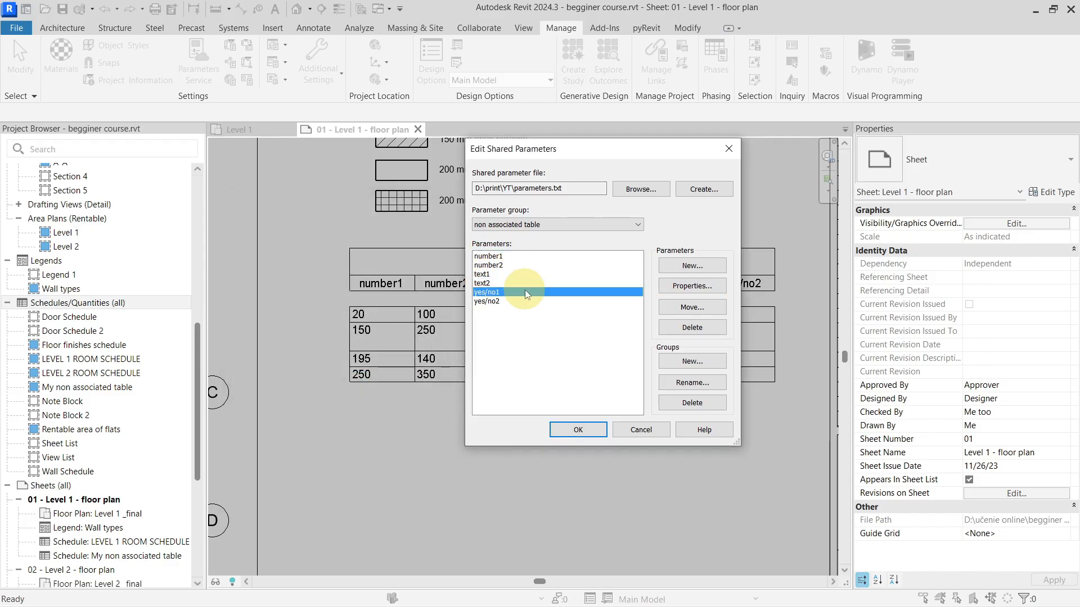
{"action": "left_click", "coordinate": [692, 286]}
{"action": "left_click", "coordinate": [430, 206]}
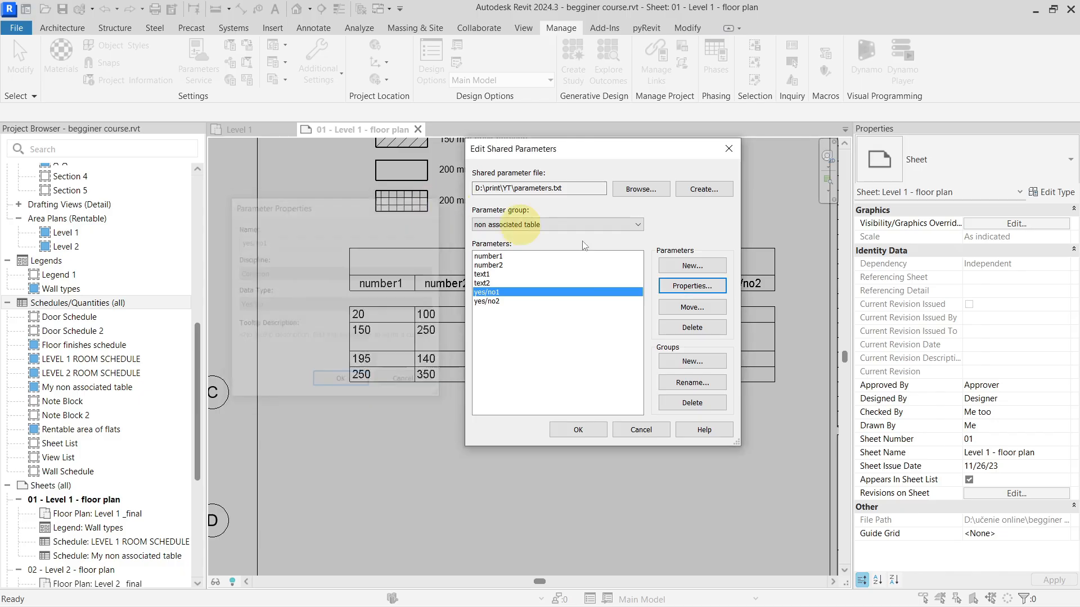
Review the data types offered for a new shared parameter and close the shared parameter settings without creating one
{"action": "left_click", "coordinate": [688, 263]}
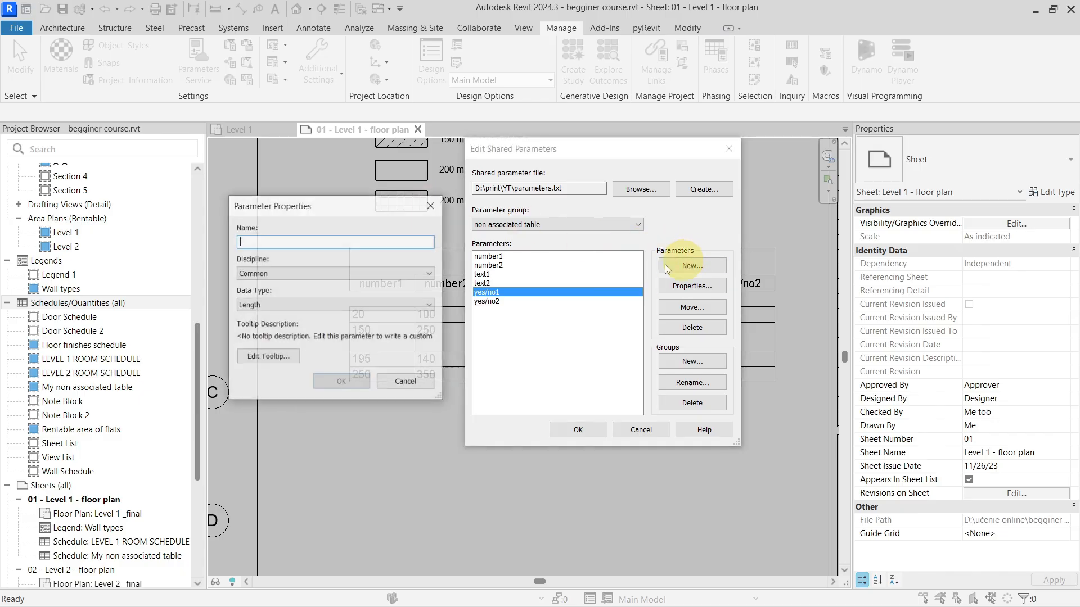
{"action": "left_click", "coordinate": [362, 304]}
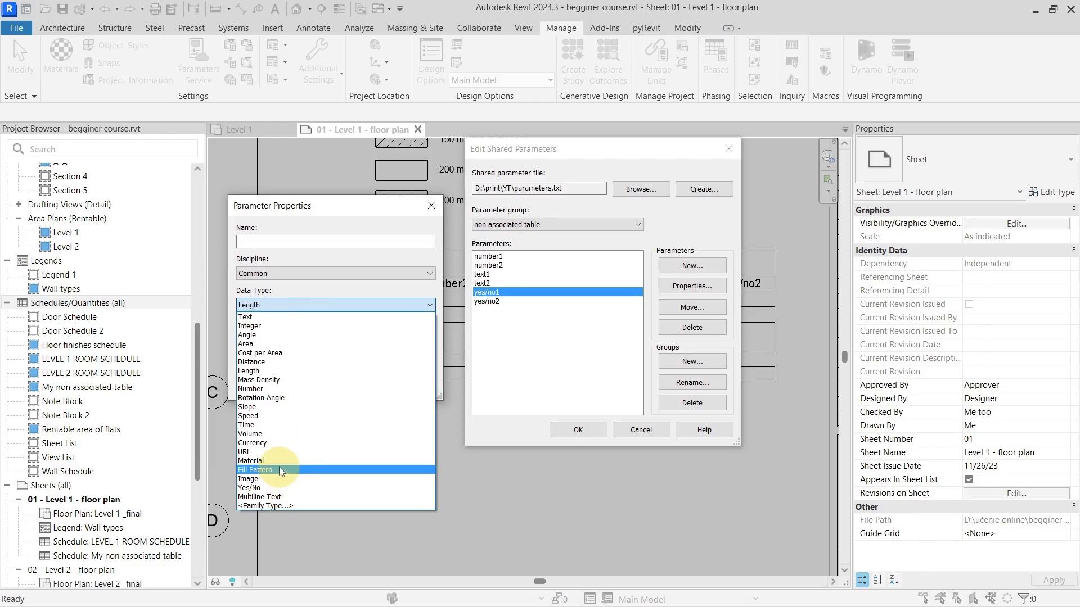
{"action": "left_click", "coordinate": [439, 205]}
{"action": "left_click", "coordinate": [431, 205]}
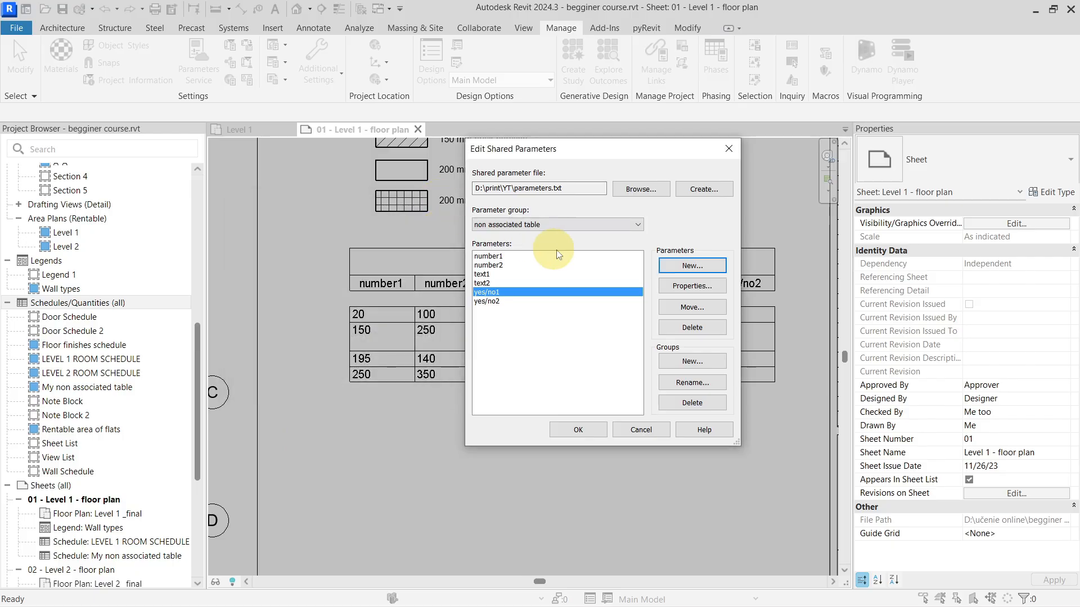
{"action": "left_click", "coordinate": [728, 149]}
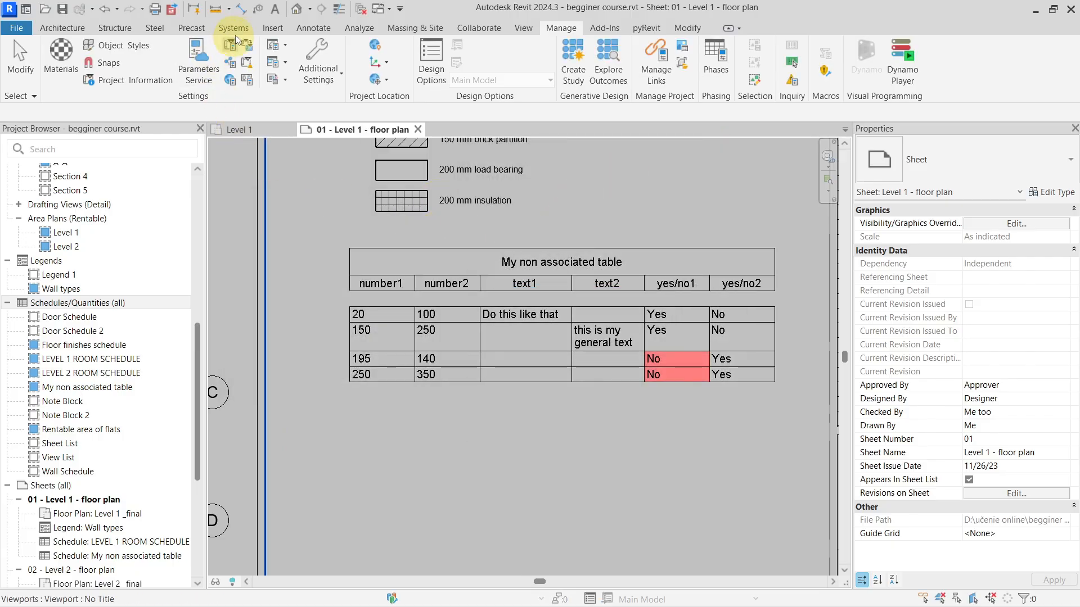
Inspect the number2 project parameter and show only its checked categories, restore the full category list, and close its properties
{"action": "left_click", "coordinate": [230, 47]}
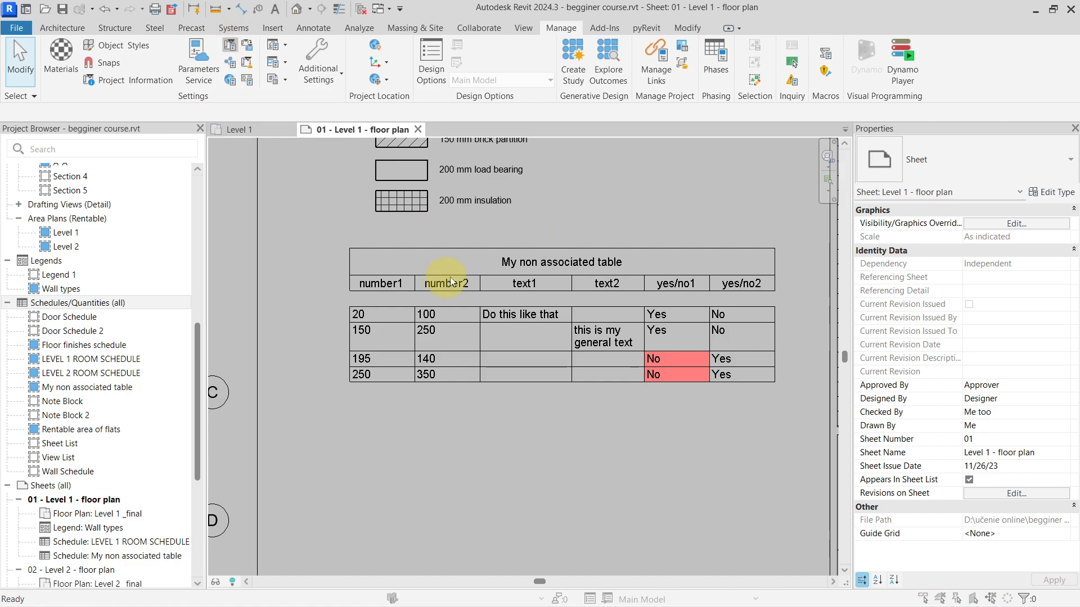
{"action": "left_click", "coordinate": [370, 280]}
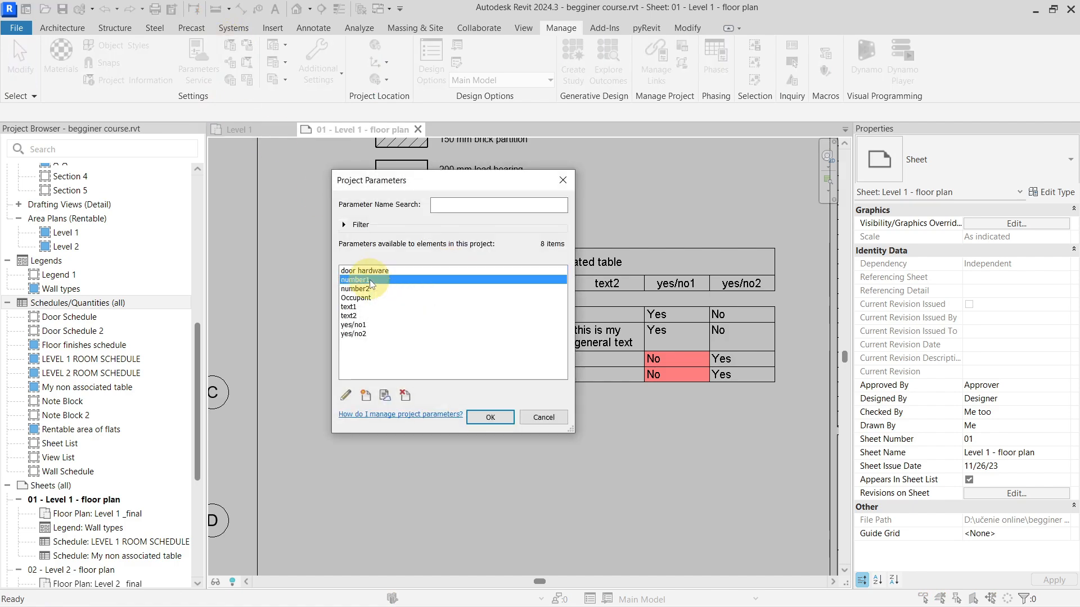
{"action": "left_click", "coordinate": [368, 289]}
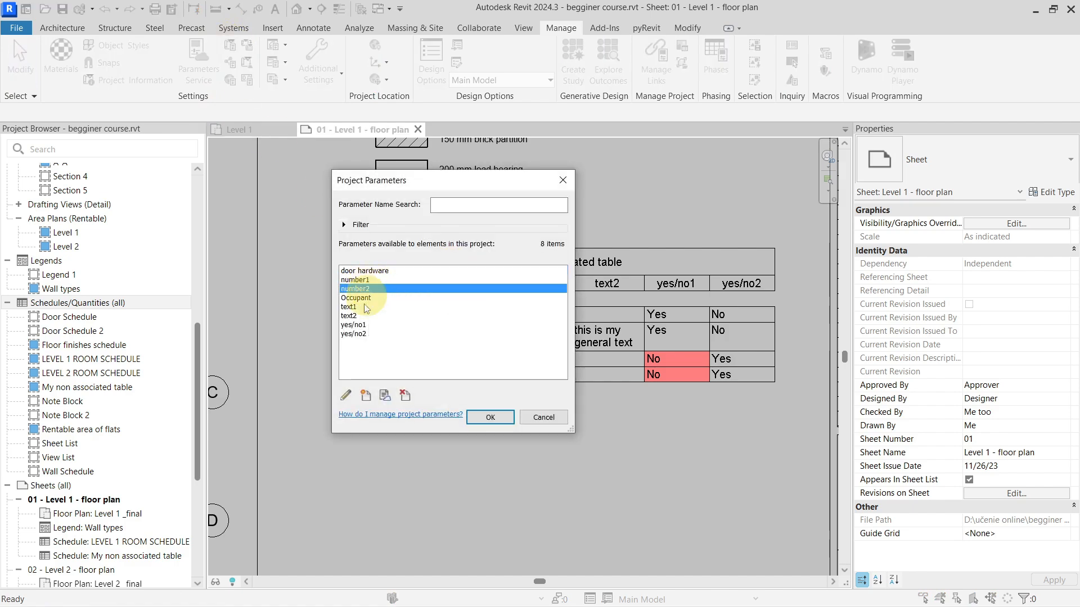
{"action": "left_click", "coordinate": [346, 396]}
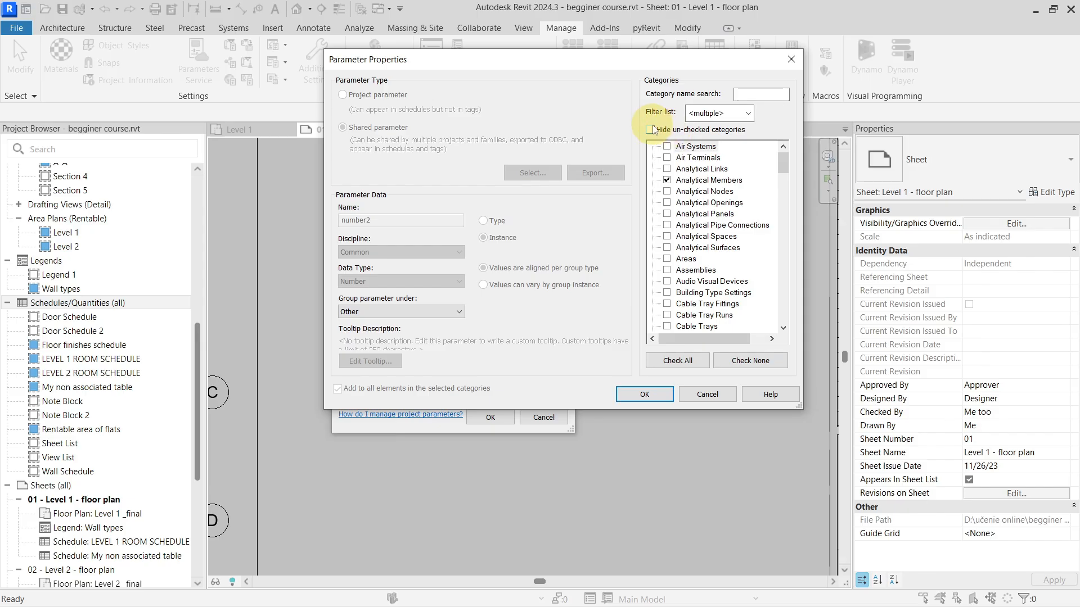
{"action": "left_click", "coordinate": [650, 130]}
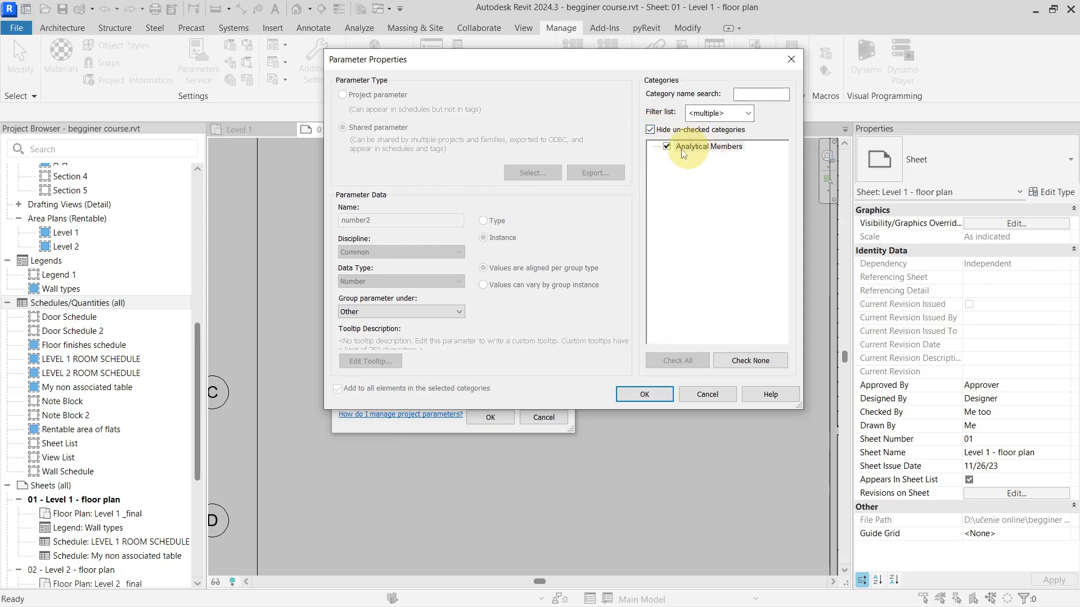
{"action": "left_click", "coordinate": [650, 130]}
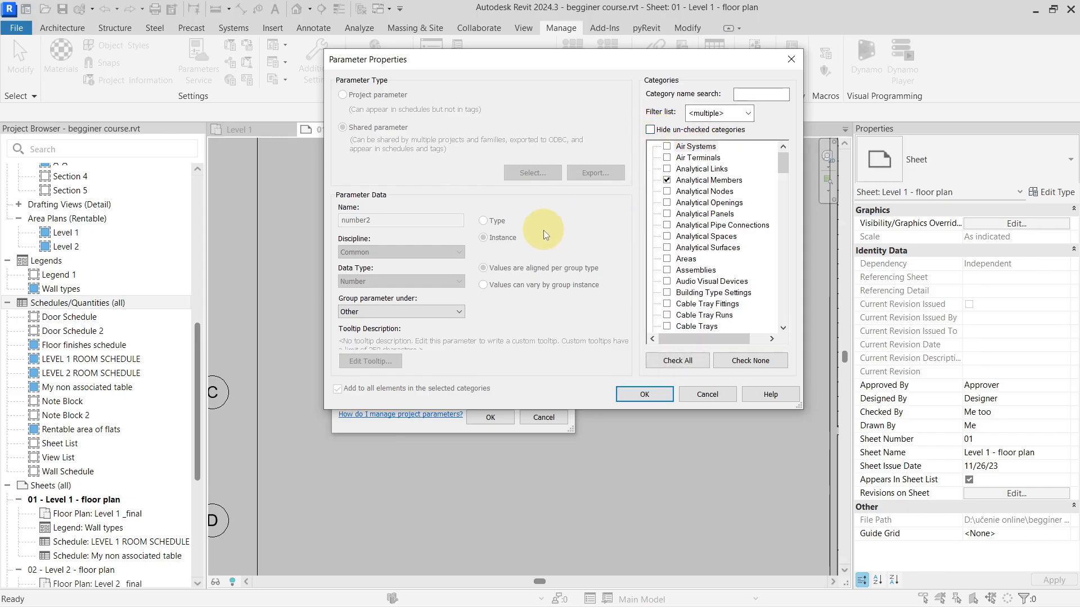
{"action": "left_click", "coordinate": [791, 59]}
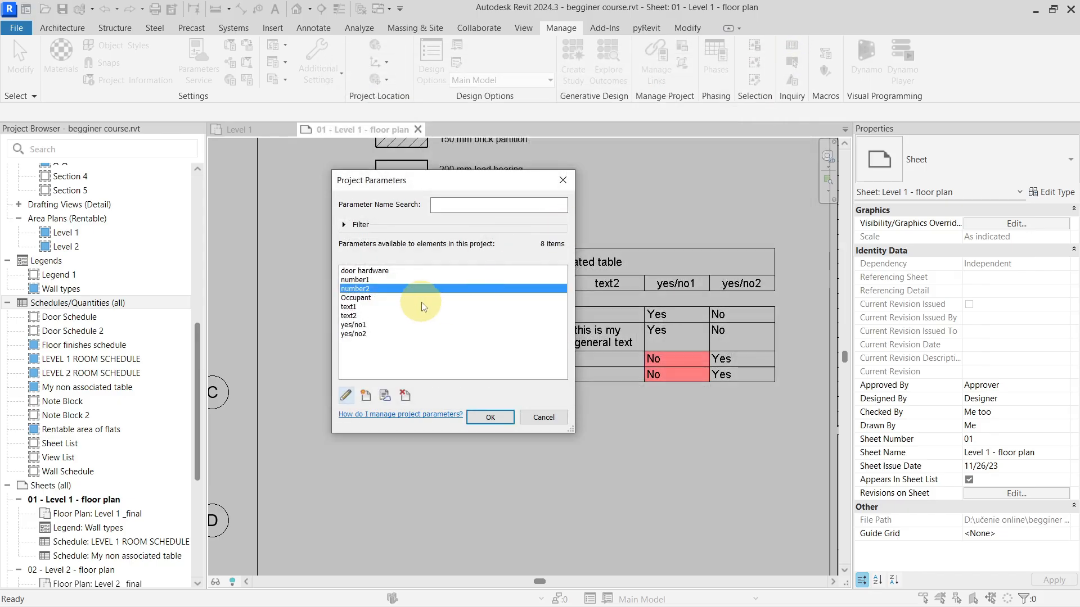
Look through the number, text and yes/no parameters in the project parameter list and close it
{"action": "left_click", "coordinate": [372, 281]}
{"action": "left_click", "coordinate": [368, 289]}
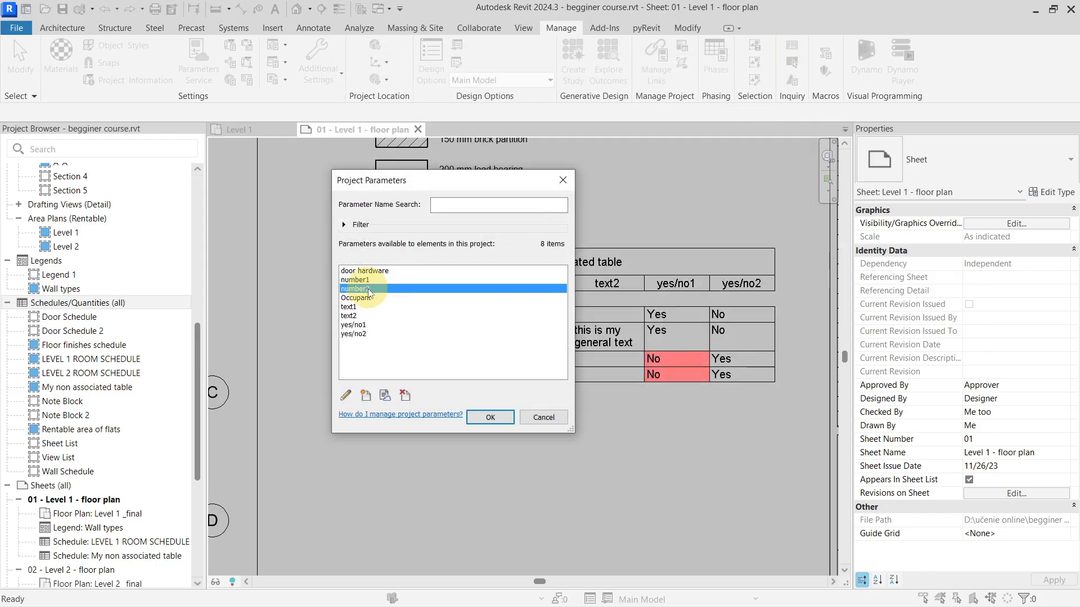
{"action": "left_click", "coordinate": [367, 308]}
{"action": "left_click", "coordinate": [368, 316]}
{"action": "left_click", "coordinate": [367, 325]}
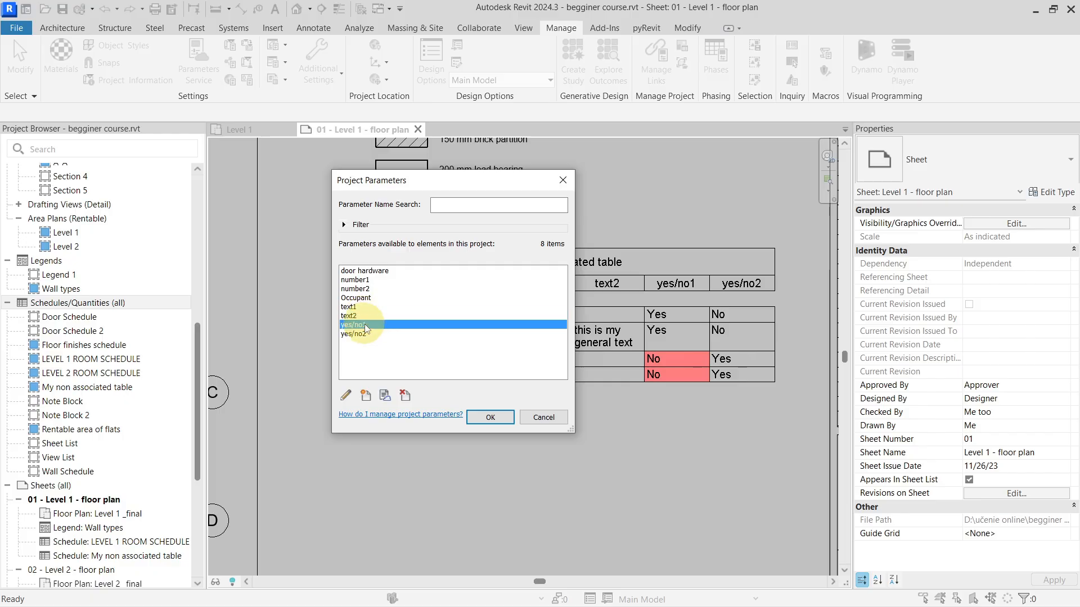
{"action": "left_click", "coordinate": [365, 334]}
{"action": "left_click", "coordinate": [562, 180]}
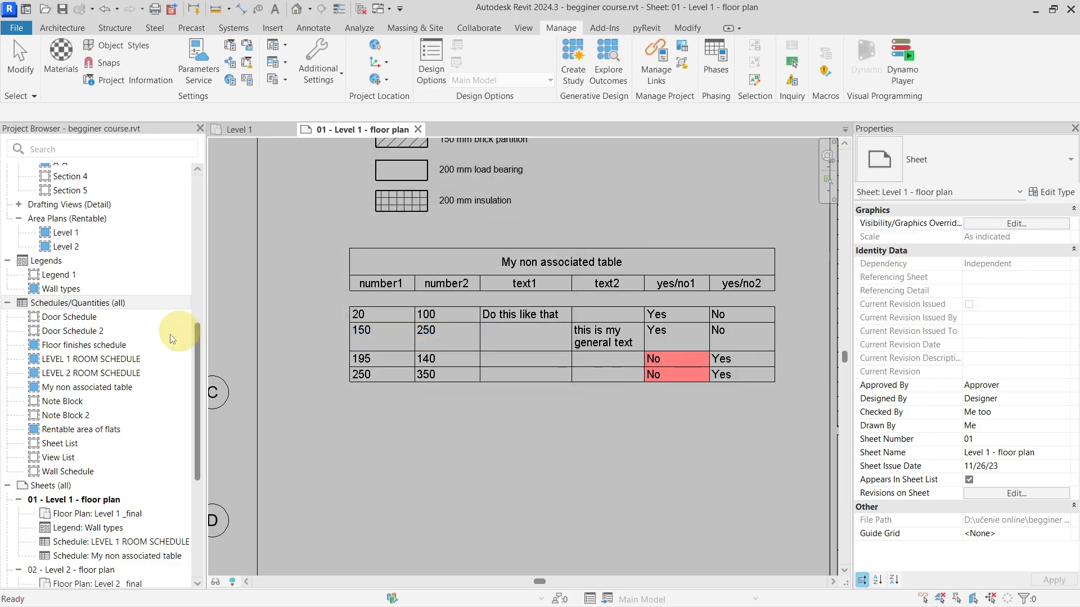
Start a new schedule for the Analytical Members category using schedule keys, with the key name Analytical Member Style
{"action": "right_click", "coordinate": [145, 308]}
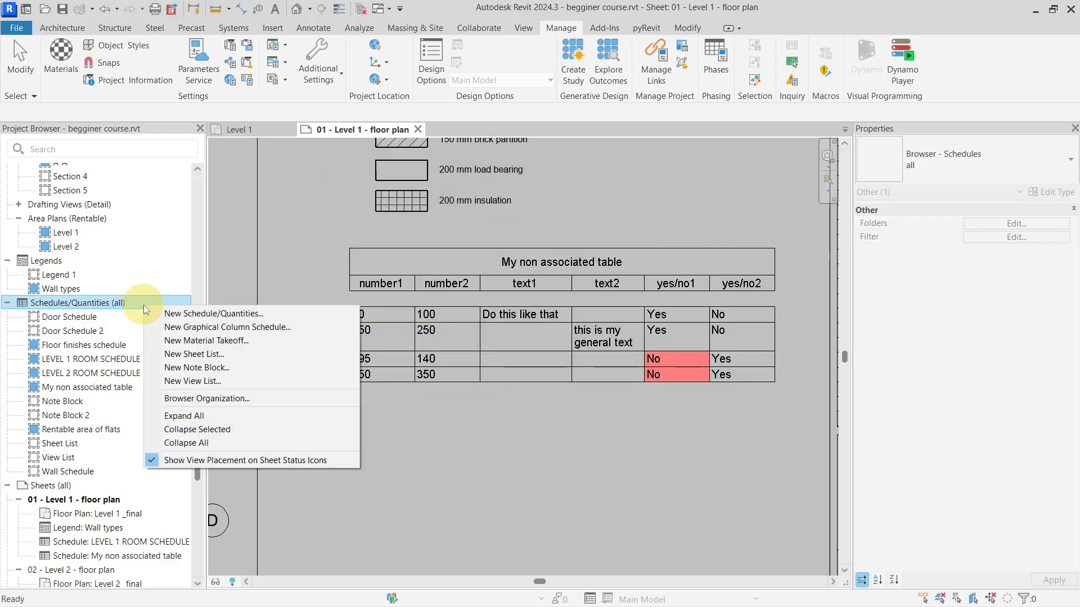
{"action": "left_click", "coordinate": [178, 318]}
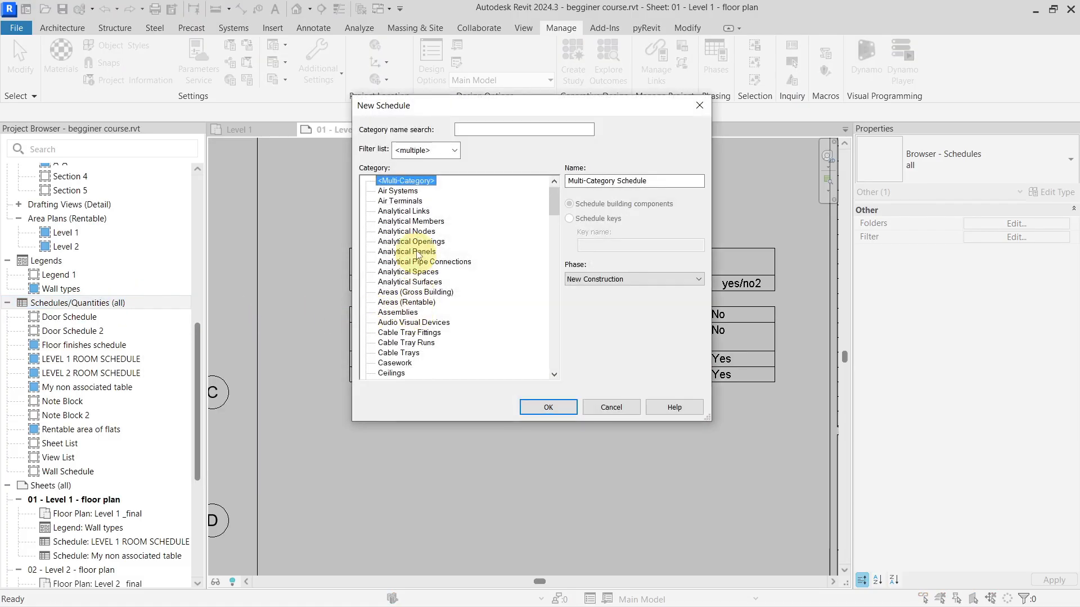
{"action": "left_click", "coordinate": [410, 221]}
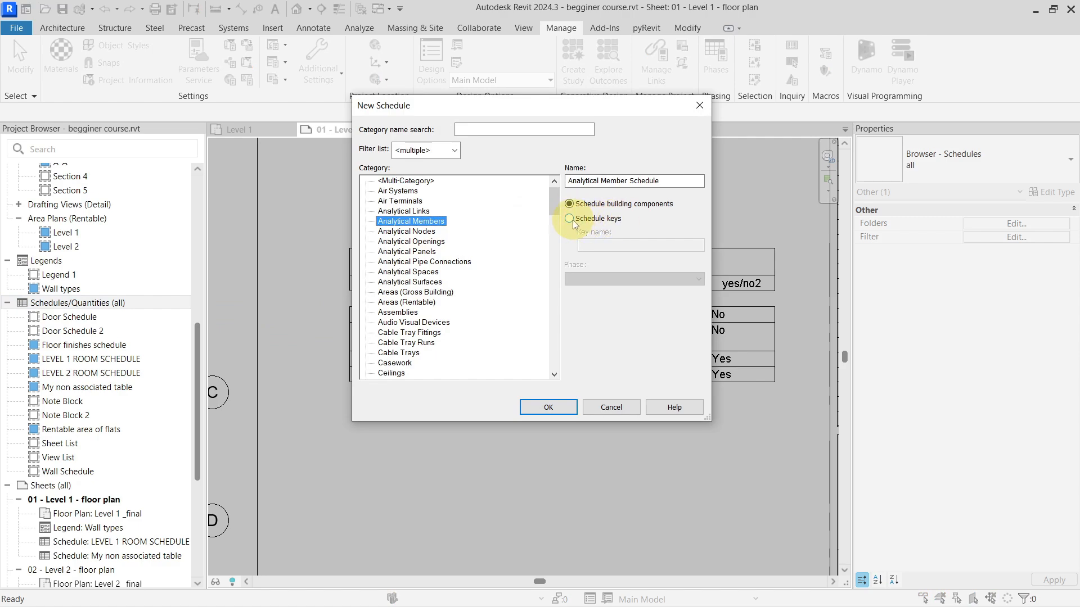
{"action": "left_click", "coordinate": [613, 221]}
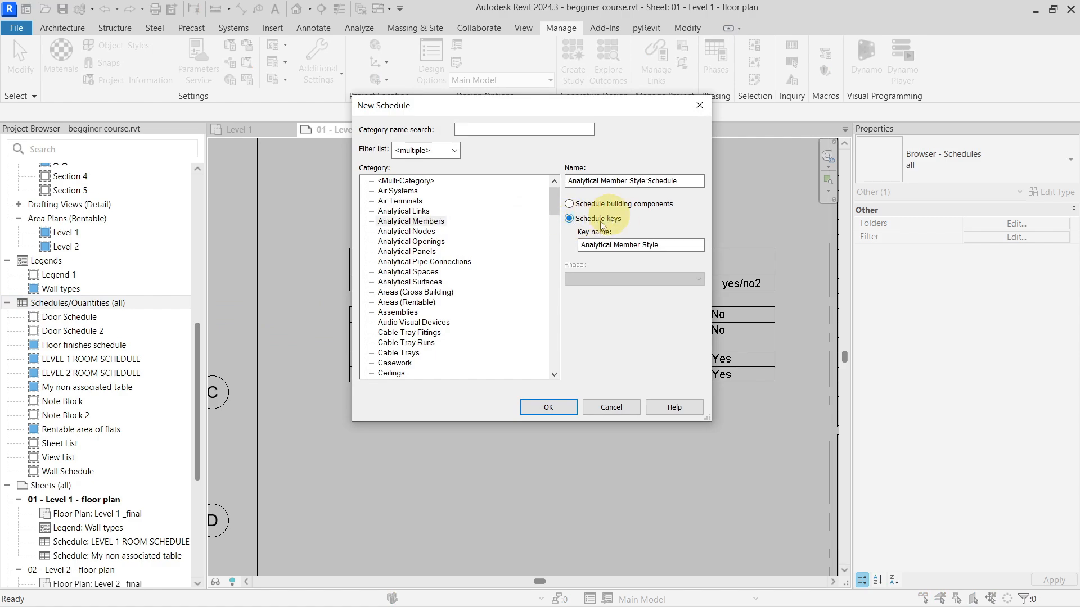
{"action": "left_click", "coordinate": [548, 407]}
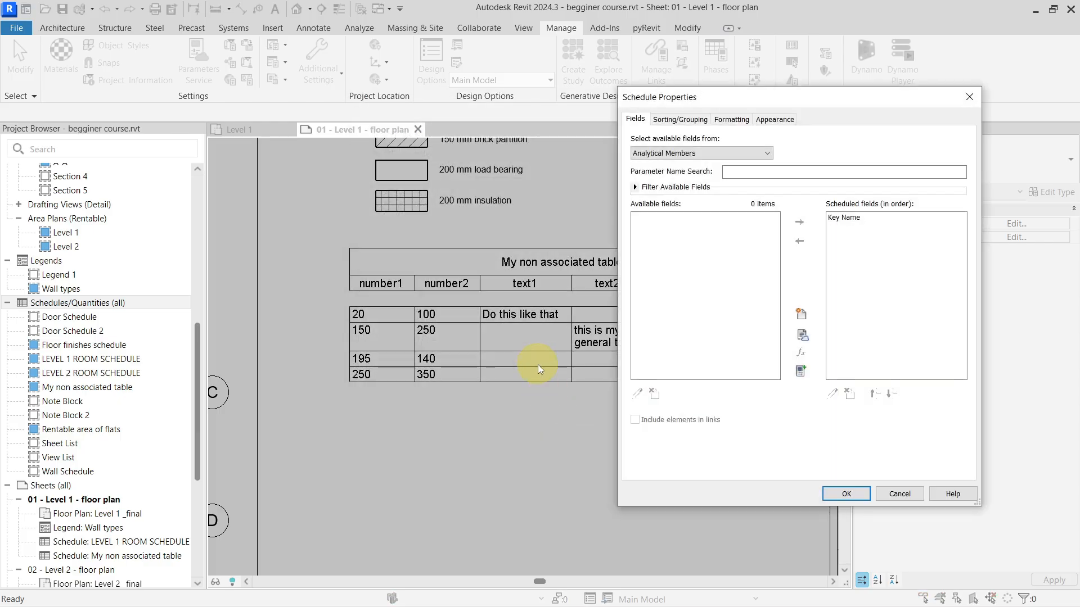
Check the field sources for the key schedule with Analytical Members selected, and close the schedule properties without creating it
{"action": "left_click_drag", "start_coordinate": [793, 102], "coordinate": [620, 103]}
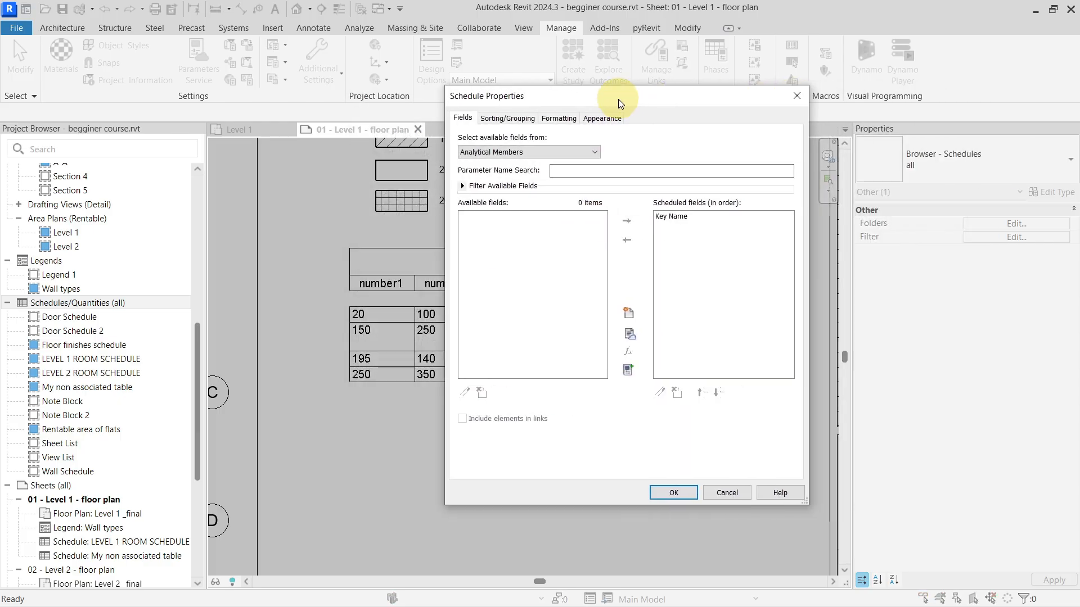
{"action": "left_click", "coordinate": [568, 153]}
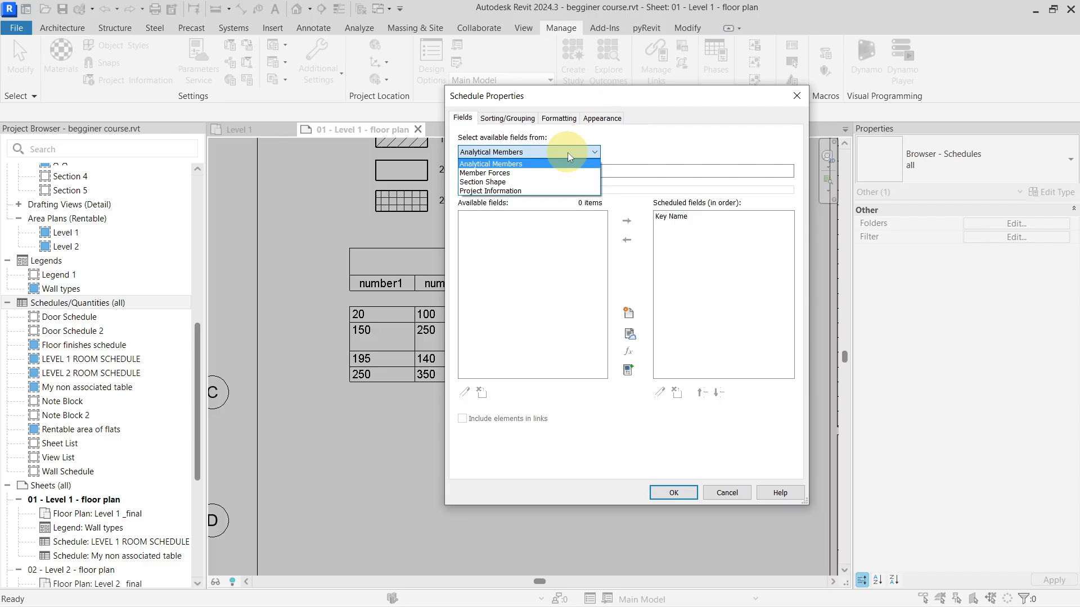
{"action": "left_click", "coordinate": [565, 163]}
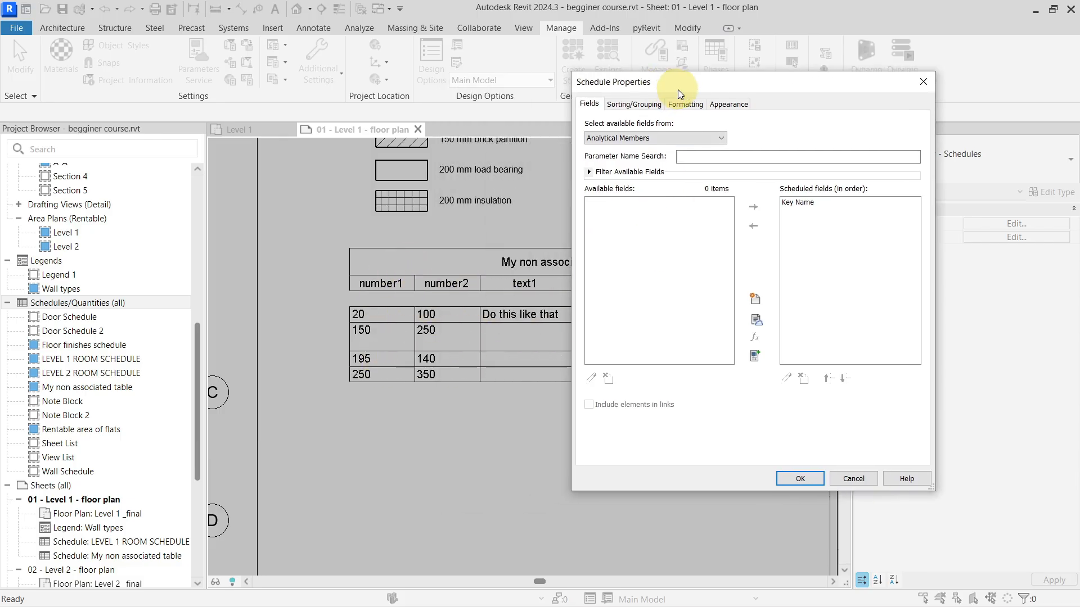
{"action": "left_click_drag", "start_coordinate": [551, 96], "coordinate": [633, 92]}
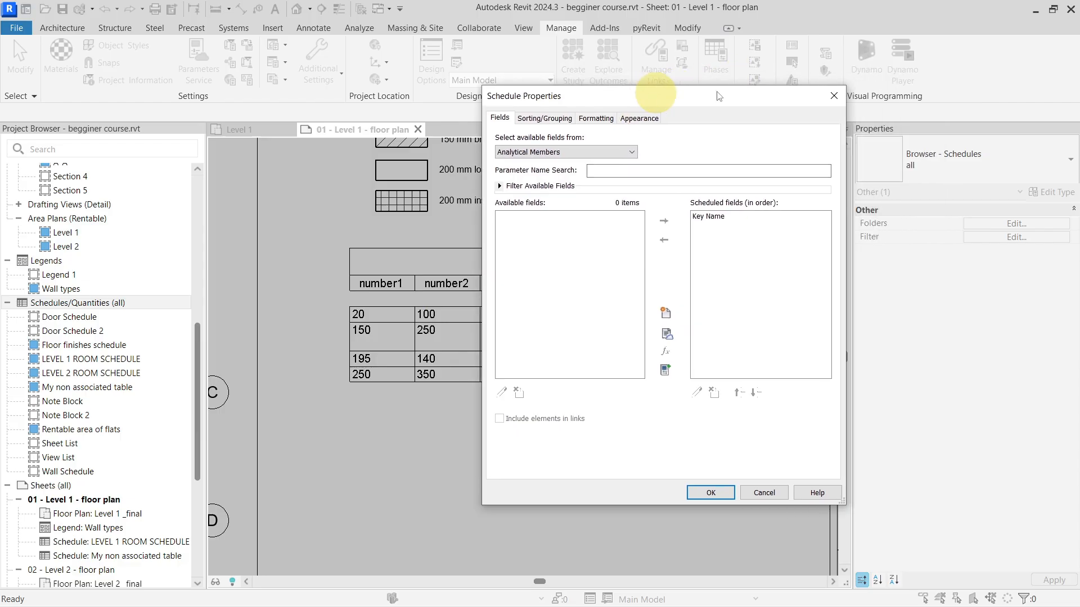
{"action": "left_click", "coordinate": [824, 89]}
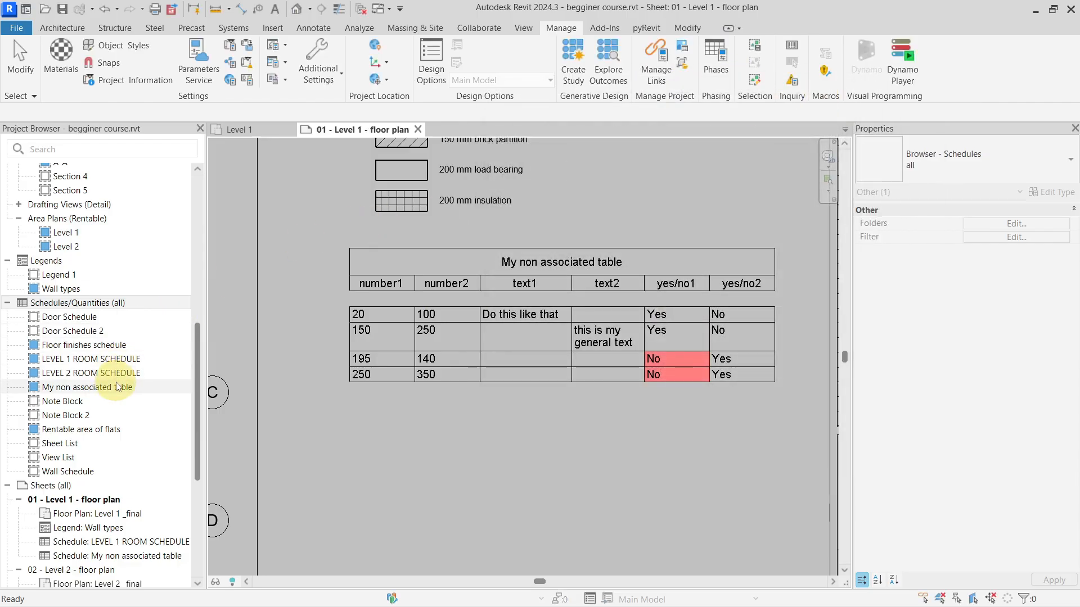
Delete the existing My non associated table schedule from the project
{"action": "left_click", "coordinate": [85, 387]}
{"action": "right_click", "coordinate": [138, 388]}
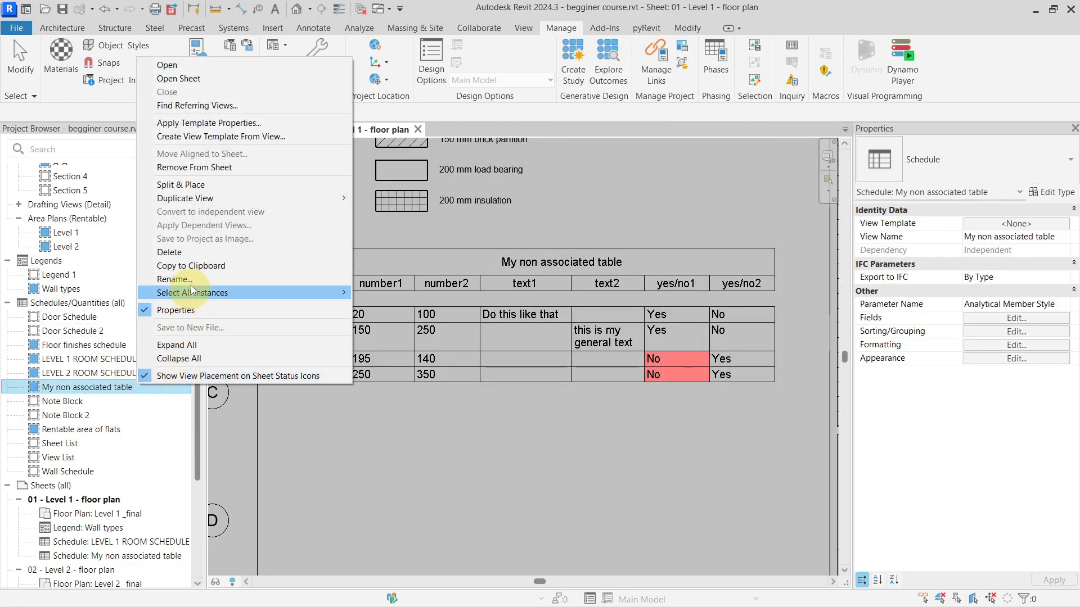
{"action": "left_click", "coordinate": [169, 252]}
Create a new schedule for the Analytical Members category using schedule keys instead of building components
{"action": "left_click", "coordinate": [120, 302]}
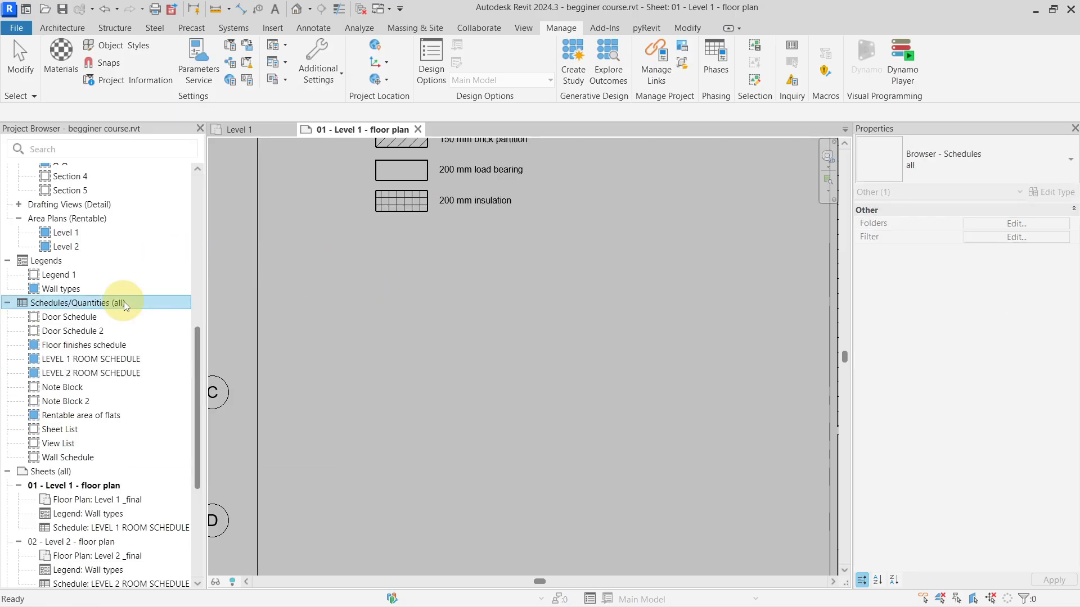
{"action": "right_click", "coordinate": [124, 302]}
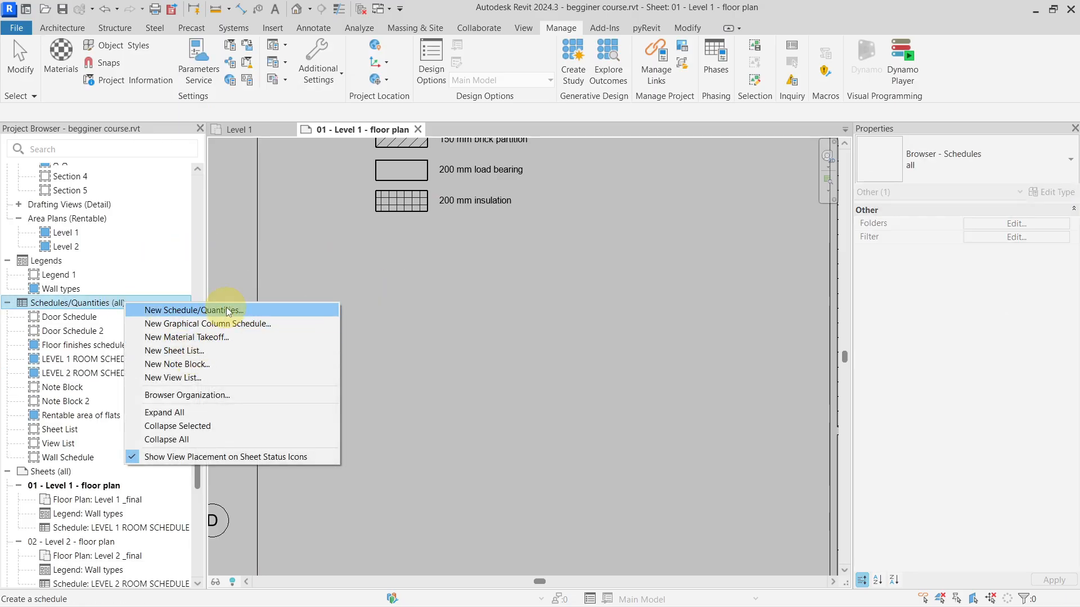
{"action": "left_click", "coordinate": [191, 310]}
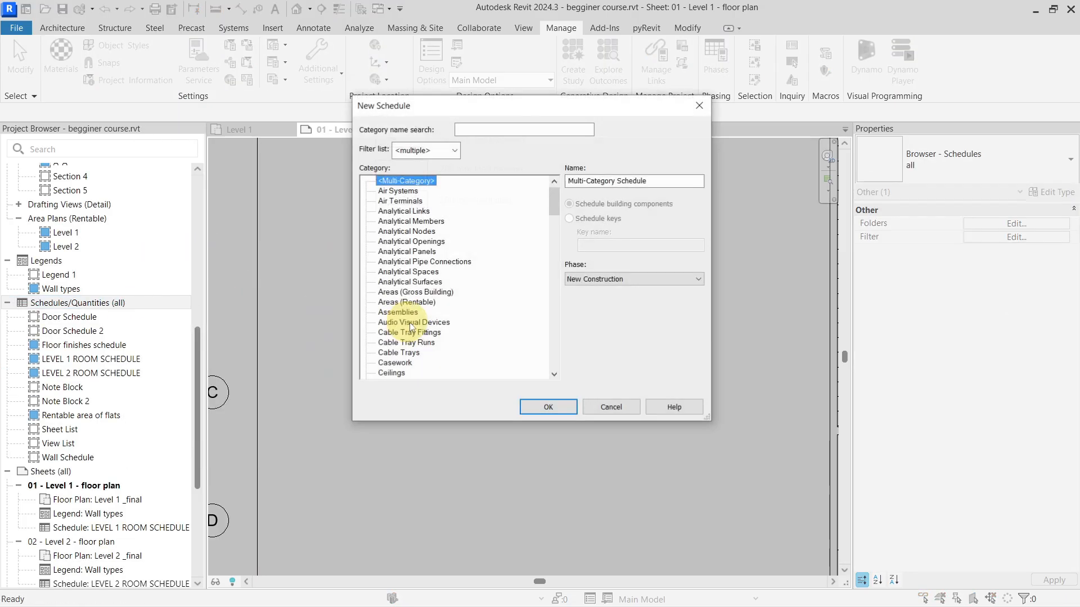
{"action": "left_click", "coordinate": [418, 222]}
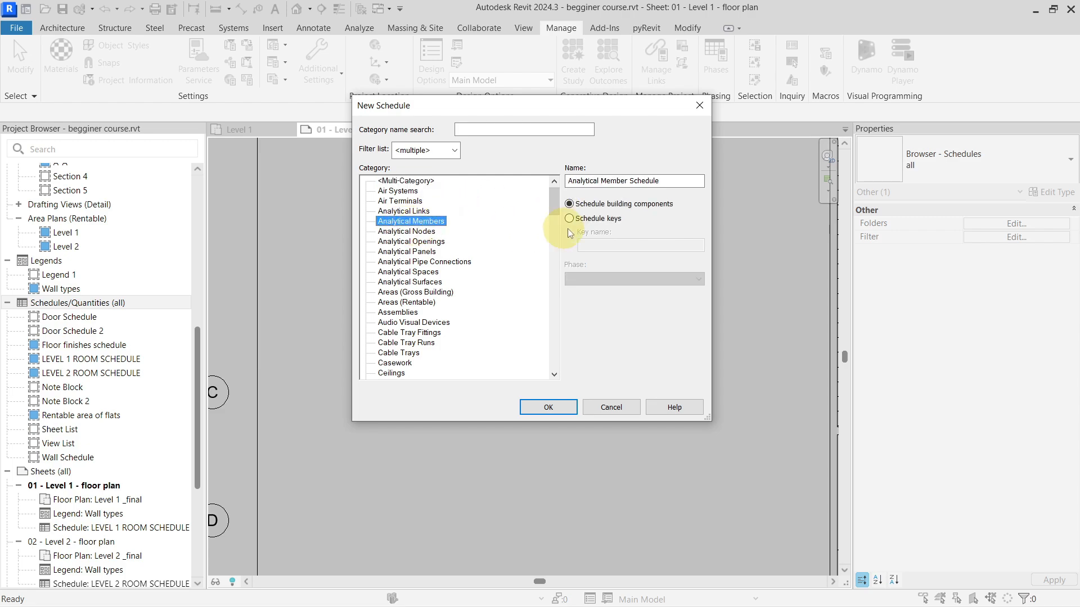
{"action": "left_click", "coordinate": [598, 220]}
{"action": "left_click", "coordinate": [548, 407]}
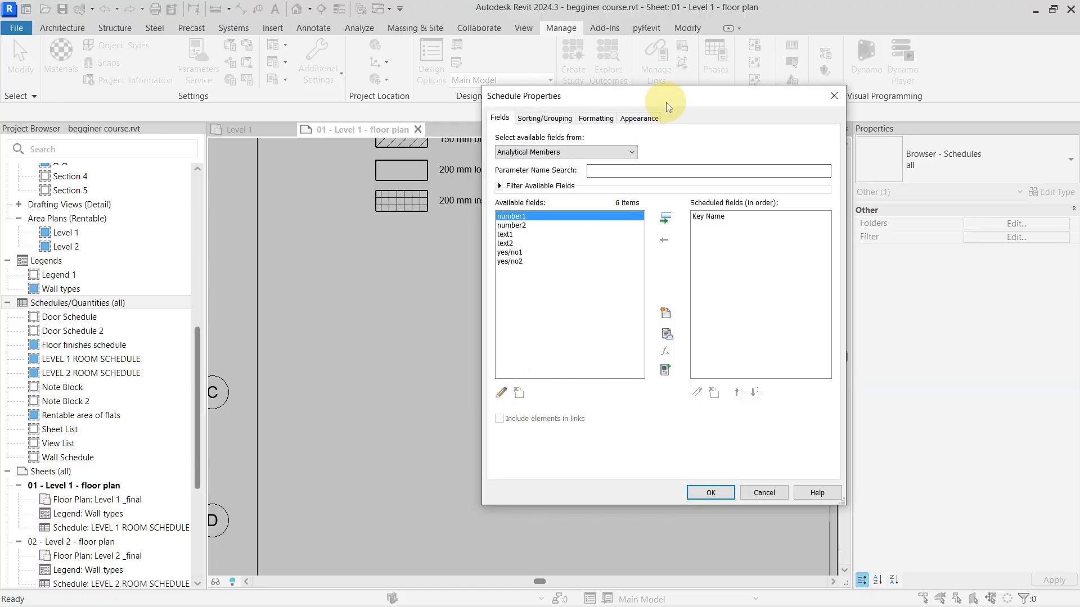
Add number1, number2, text1, text2, yes/no1 and yes/no2 as scheduled fields after Key Name and create the key schedule
{"action": "left_click_drag", "start_coordinate": [664, 100], "coordinate": [608, 107]}
{"action": "left_click", "coordinate": [657, 225]}
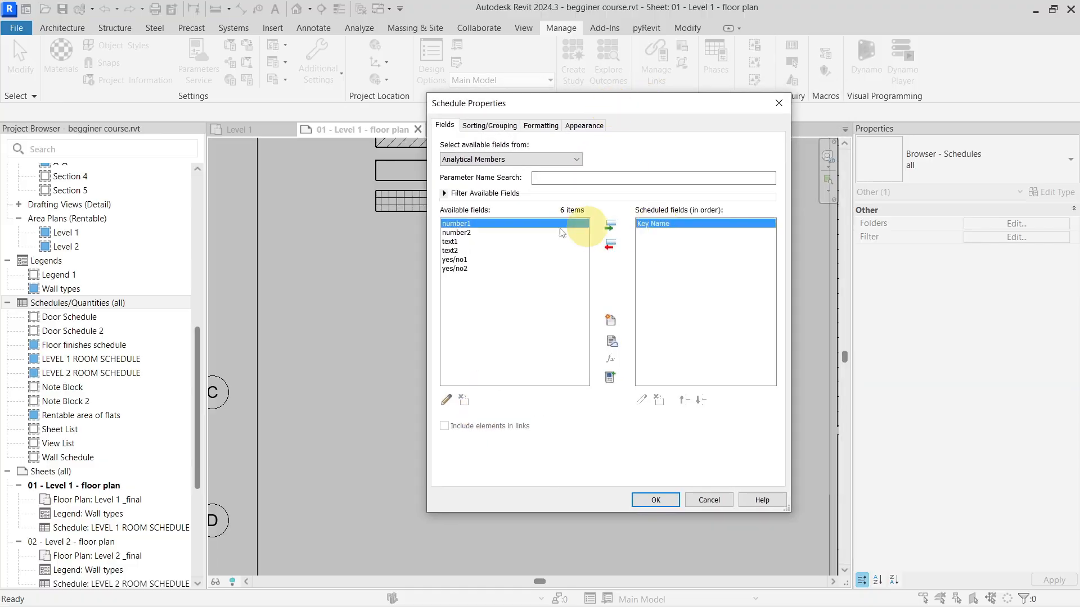
{"action": "left_click", "coordinate": [472, 232]}
{"action": "left_click", "coordinate": [469, 242]}
{"action": "left_click", "coordinate": [467, 251]}
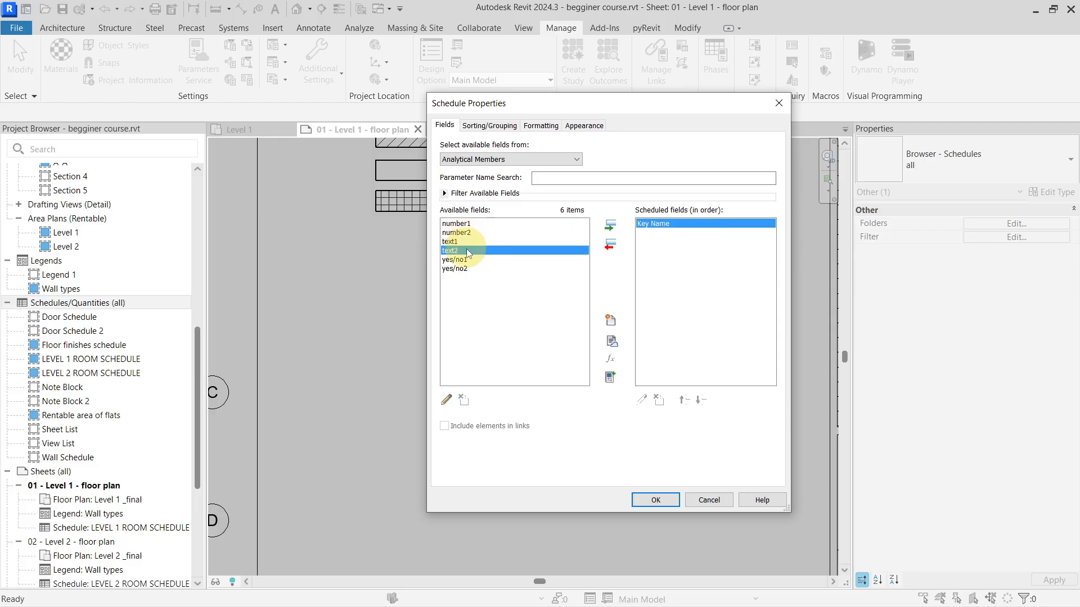
{"action": "left_click", "coordinate": [467, 260]}
{"action": "left_click", "coordinate": [465, 269]}
{"action": "left_click", "coordinate": [499, 225]}
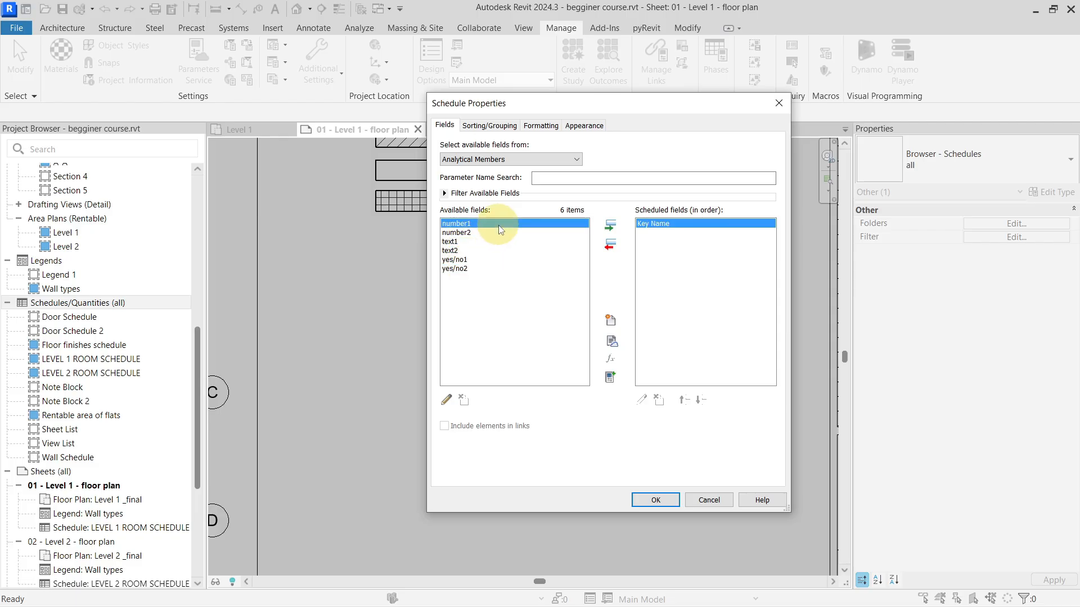
{"action": "left_click", "coordinate": [481, 269], "text": "shift"}
{"action": "left_click", "coordinate": [610, 225]}
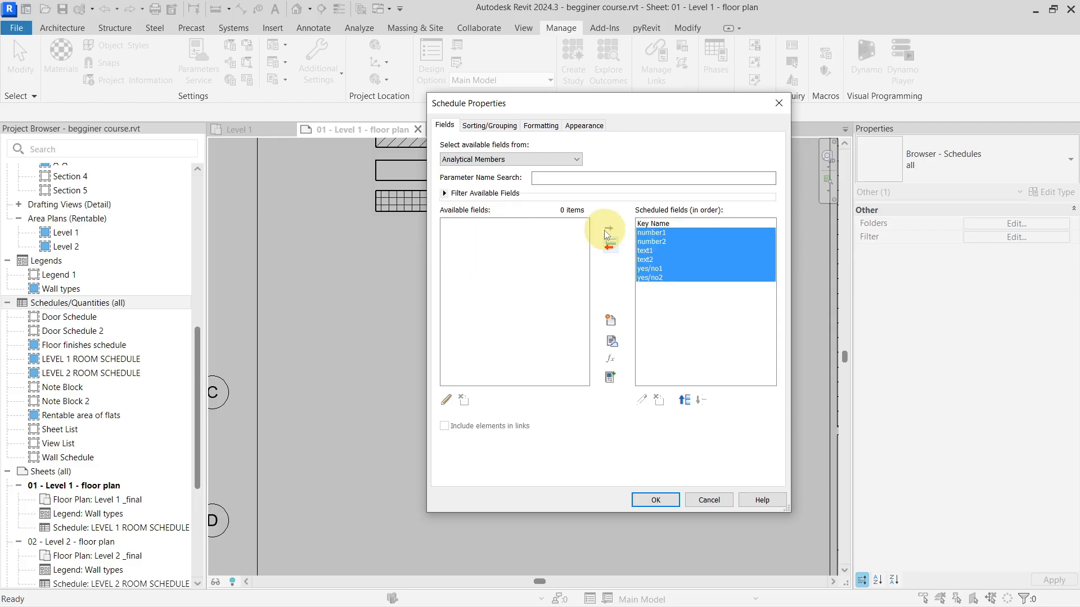
{"action": "left_click", "coordinate": [492, 125]}
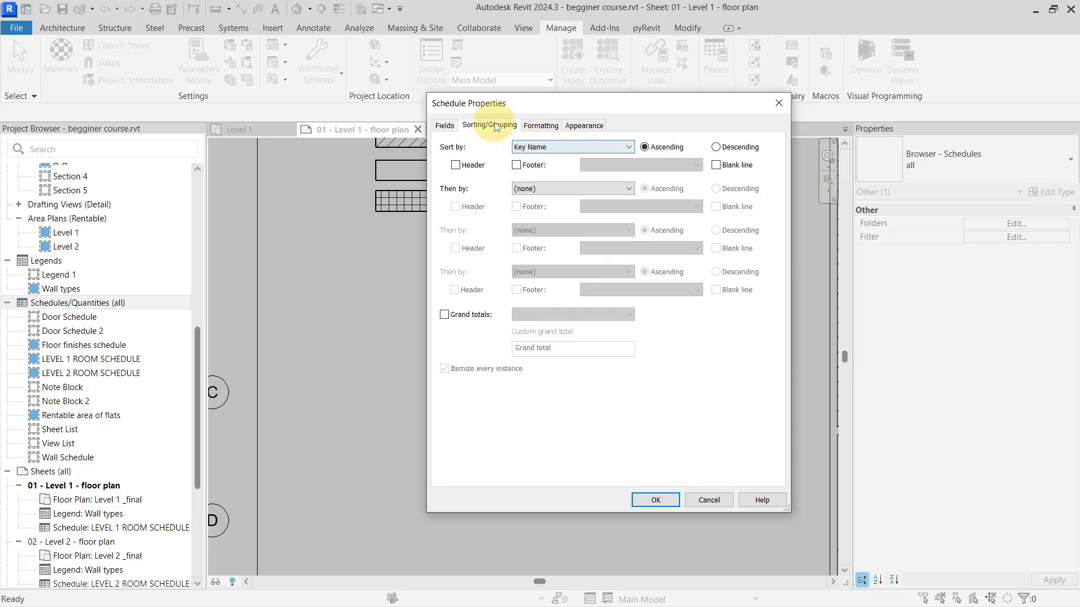
{"action": "left_click", "coordinate": [646, 499]}
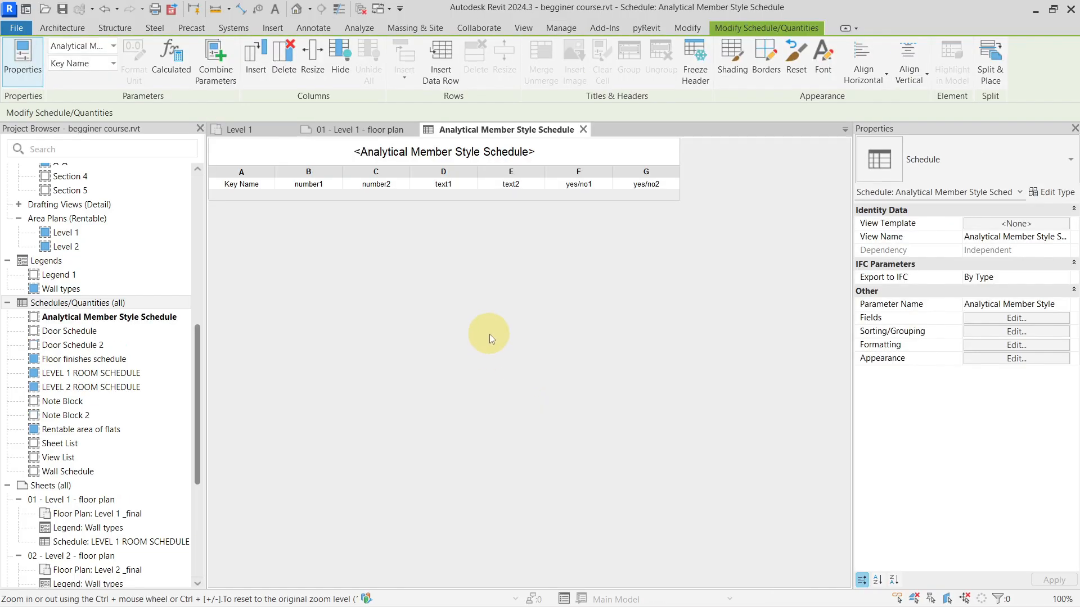
Rename the schedule title to "My non associated table"
{"action": "scroll", "coordinate": [490, 334], "scroll_direction": "up", "scroll_amount": 4, "text": "ctrl"}
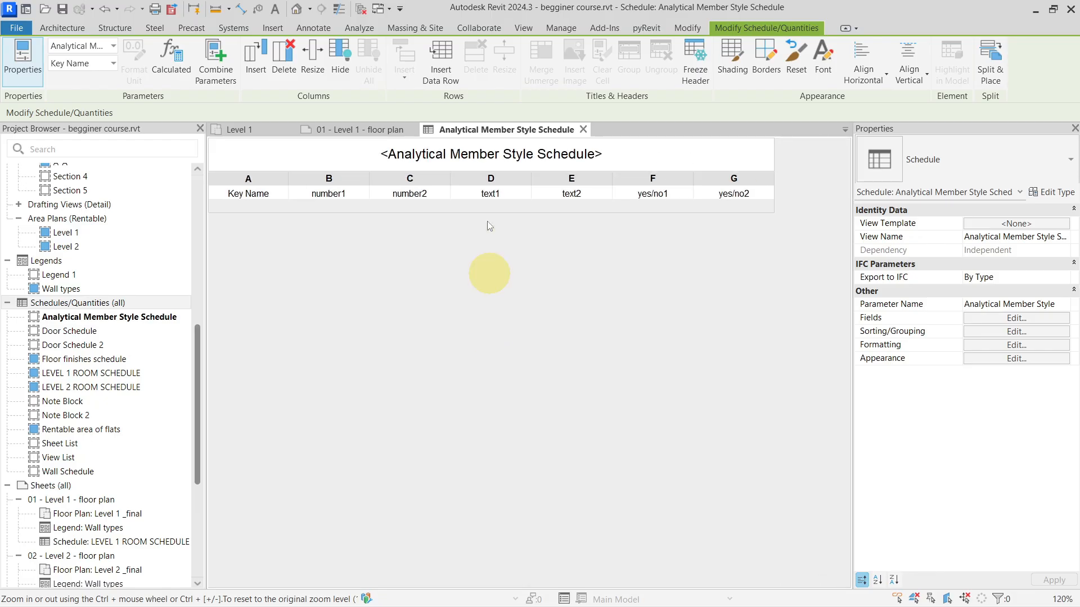
{"action": "left_click", "coordinate": [554, 162]}
{"action": "left_click", "coordinate": [604, 152]}
{"action": "left_click_drag", "start_coordinate": [621, 152], "coordinate": [388, 159]}
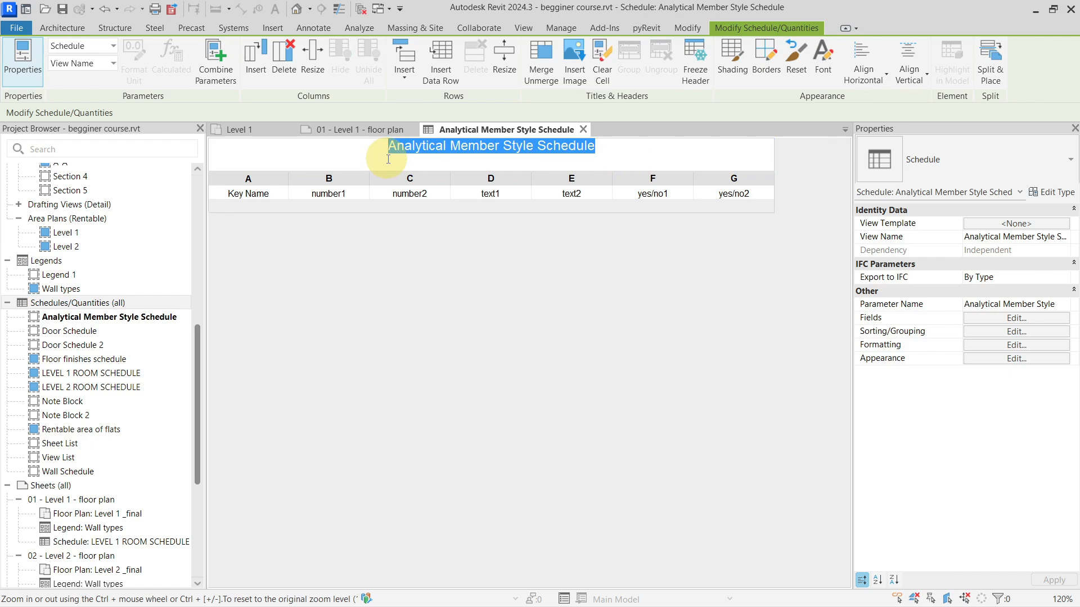
{"action": "type", "text": "My non"}
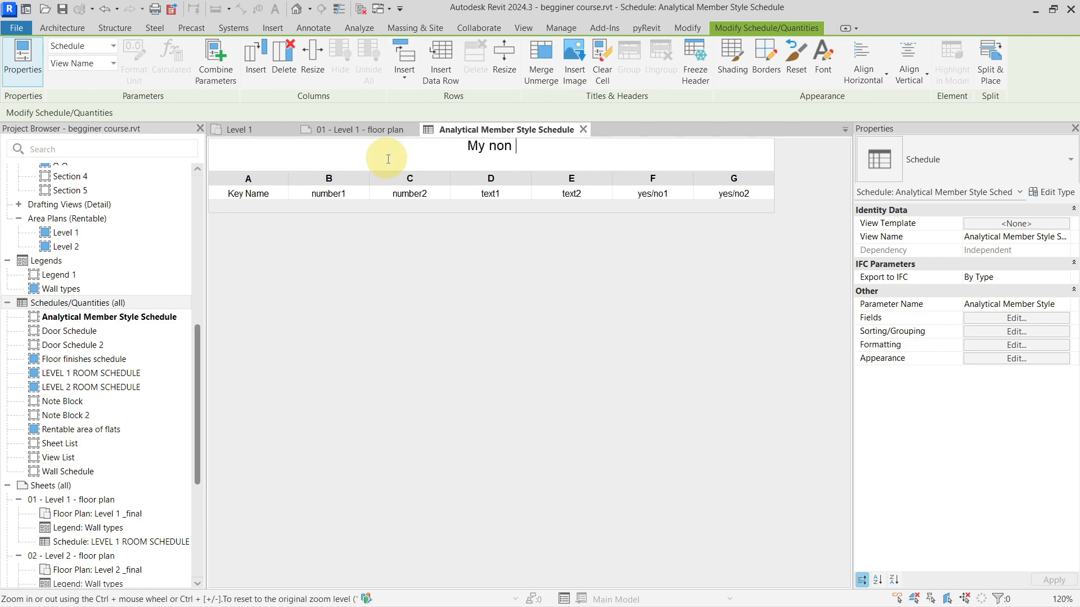
{"action": "type", "text": " associated table"}
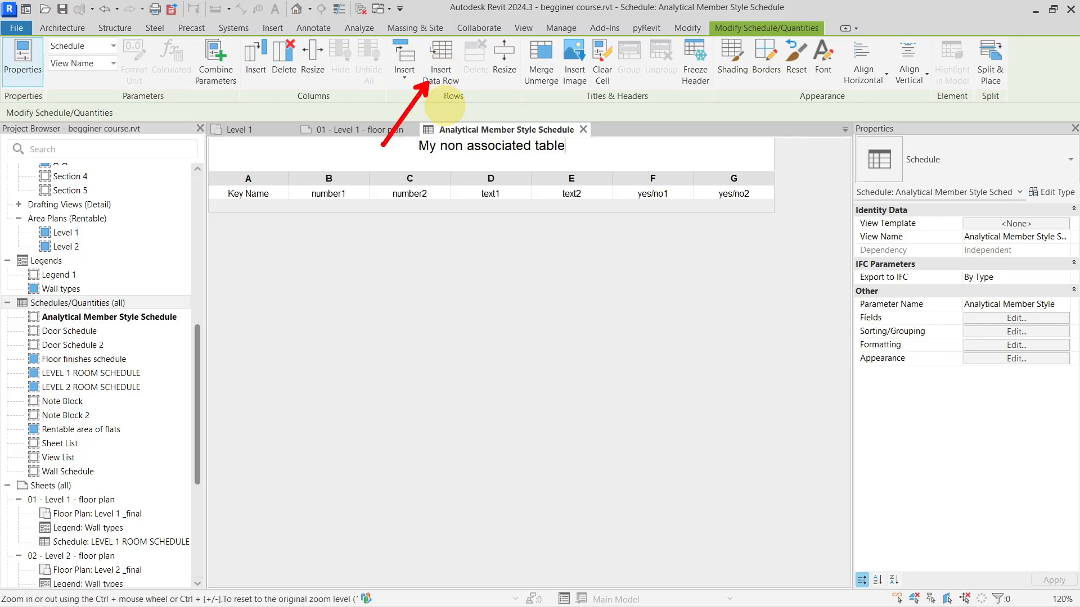
{"action": "key", "text": "Return"}
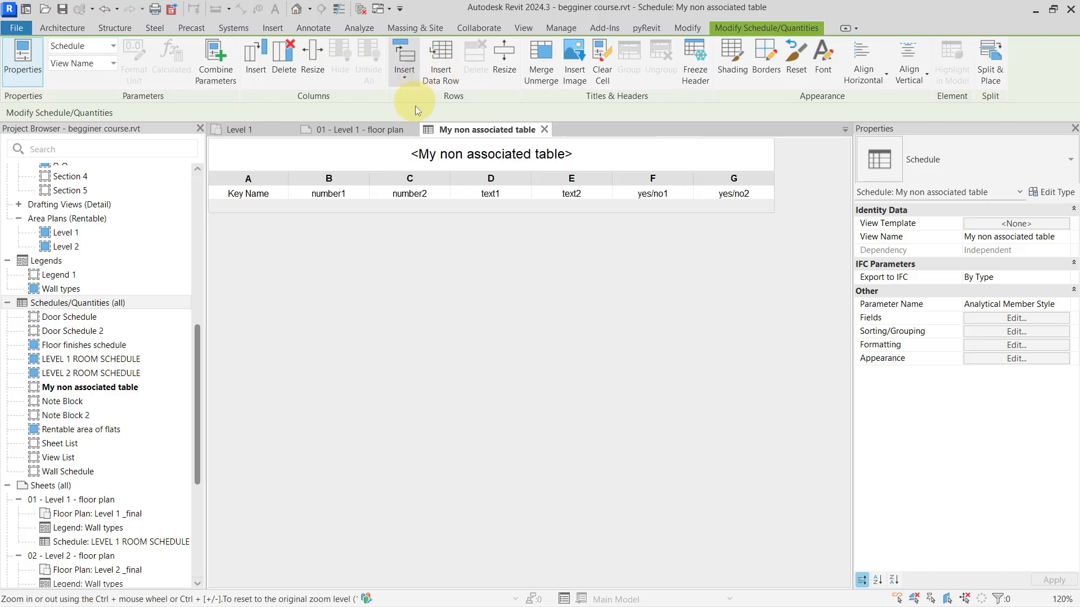
Insert a data row in the schedule and set its number1 to 150 and number2 to 250
{"action": "left_click", "coordinate": [433, 76]}
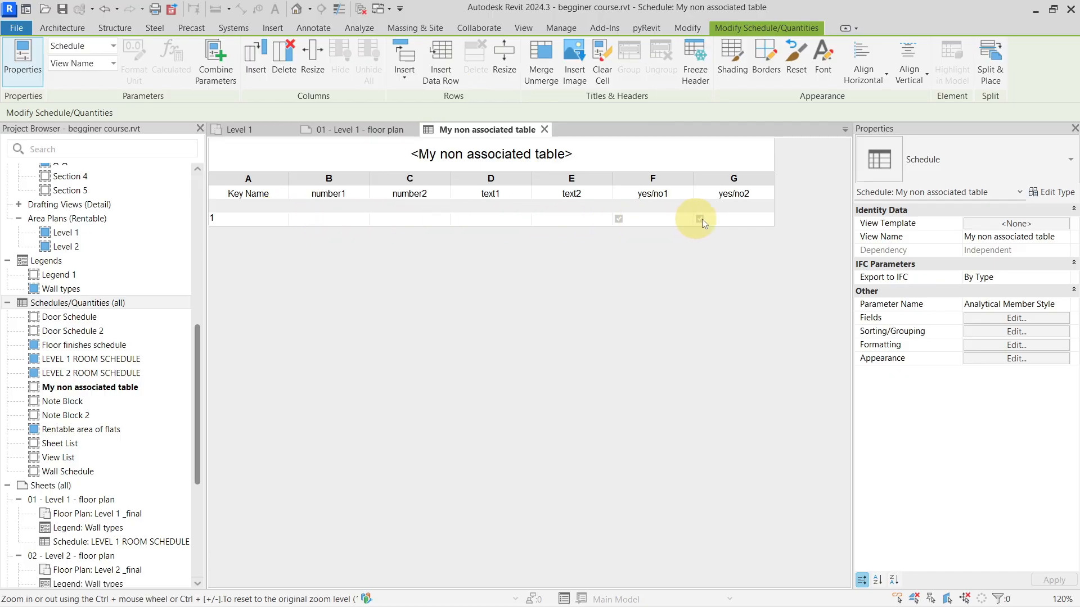
{"action": "left_click", "coordinate": [324, 219]}
{"action": "type", "text": "15"}
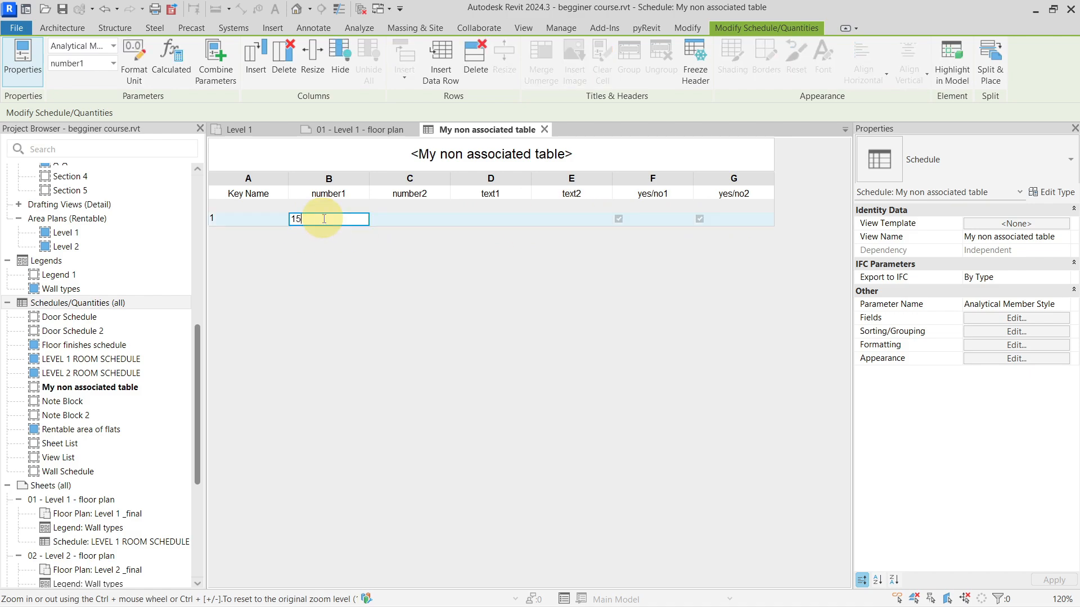
{"action": "type", "text": "0"}
{"action": "key", "text": "Tab"}
{"action": "type", "text": "250"}
{"action": "key", "text": "Tab"}
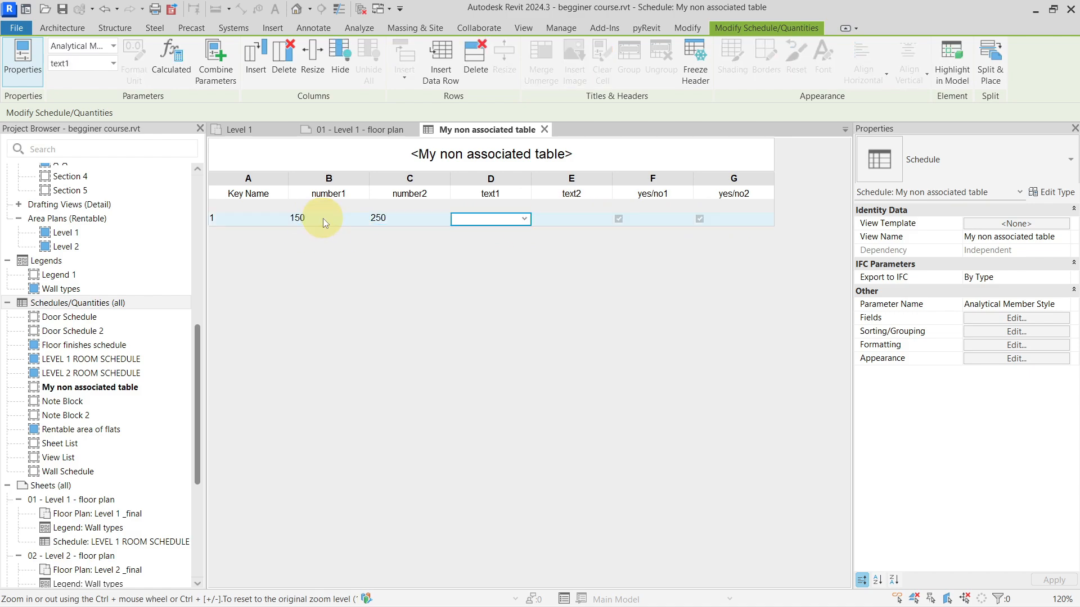
Enter "this is my text" as text1 and "more text here" as text2 in the first data row
{"action": "type", "text": "his i"}
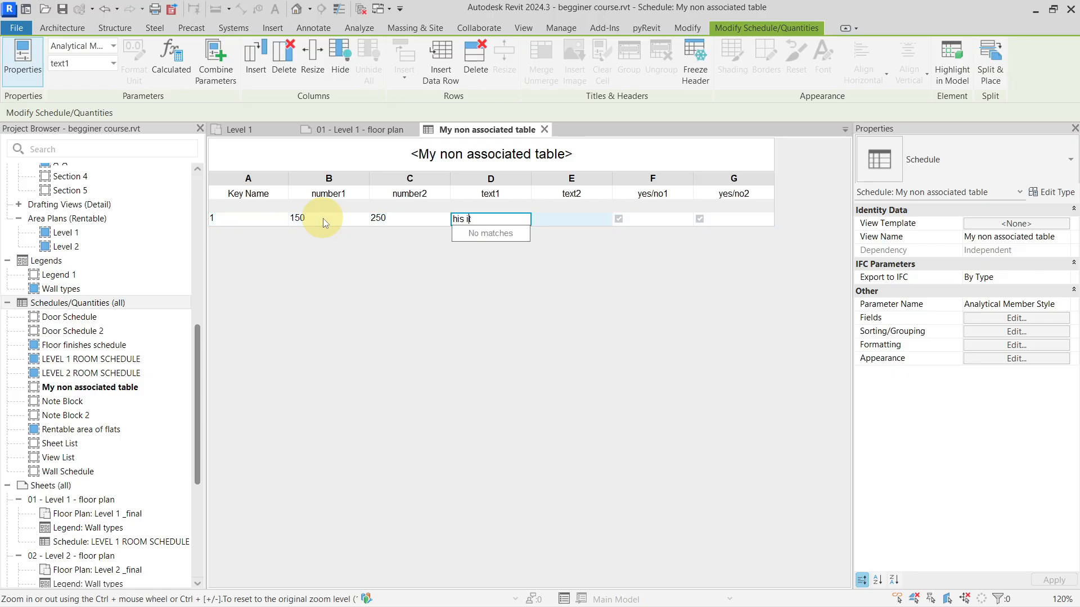
{"action": "key", "text": "BackSpace"}
{"action": "key", "text": "BackSpace"}
{"action": "key", "text": "BackSpace"}
{"action": "key", "text": "BackSpace"}
{"action": "key", "text": "BackSpace"}
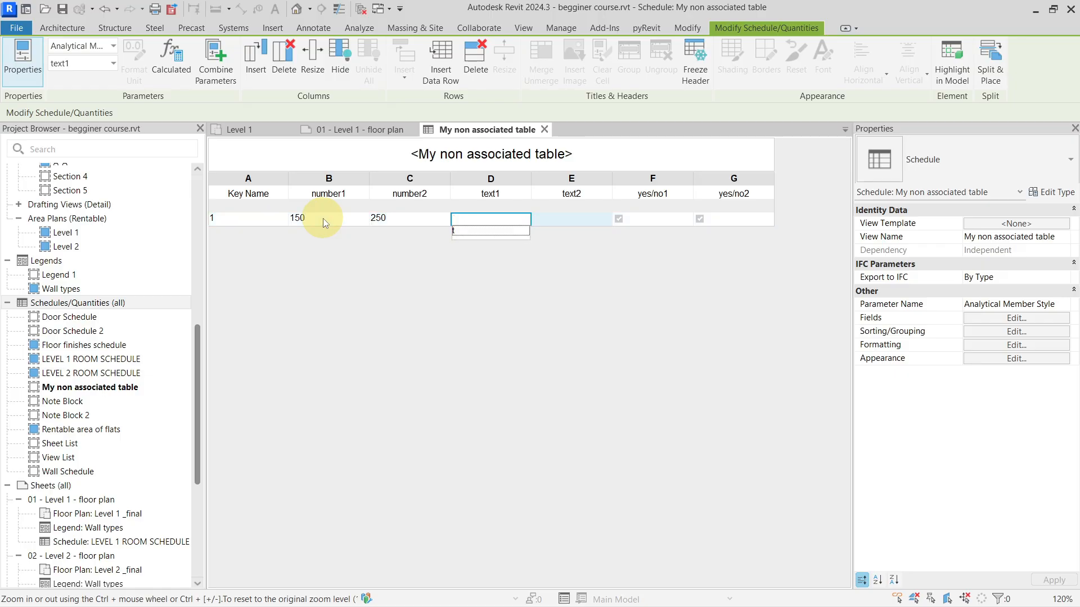
{"action": "type", "text": "this is my "}
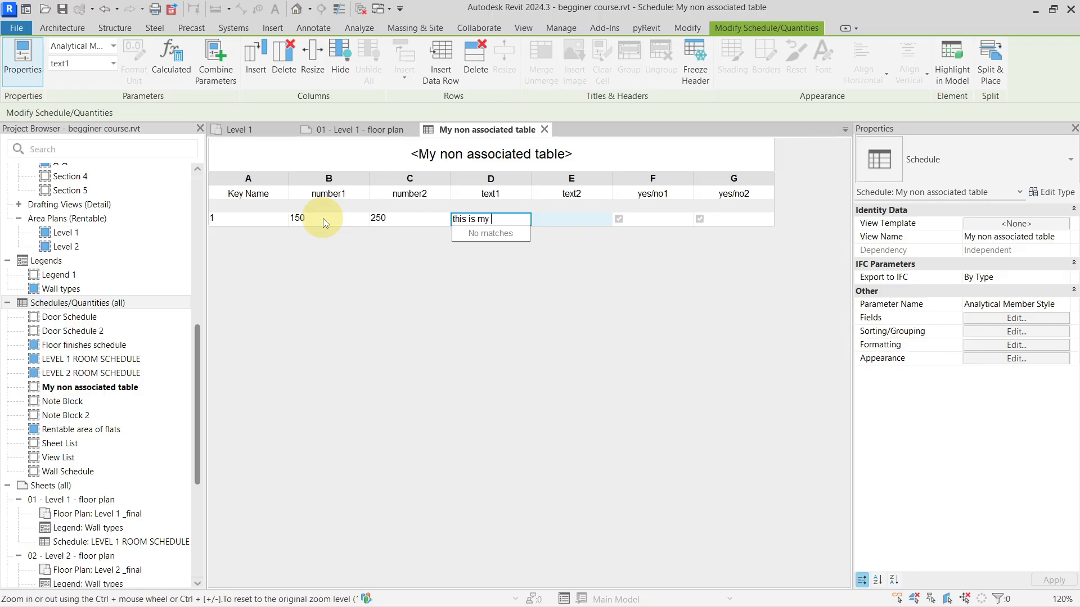
{"action": "type", "text": "text"}
{"action": "key", "text": "Return"}
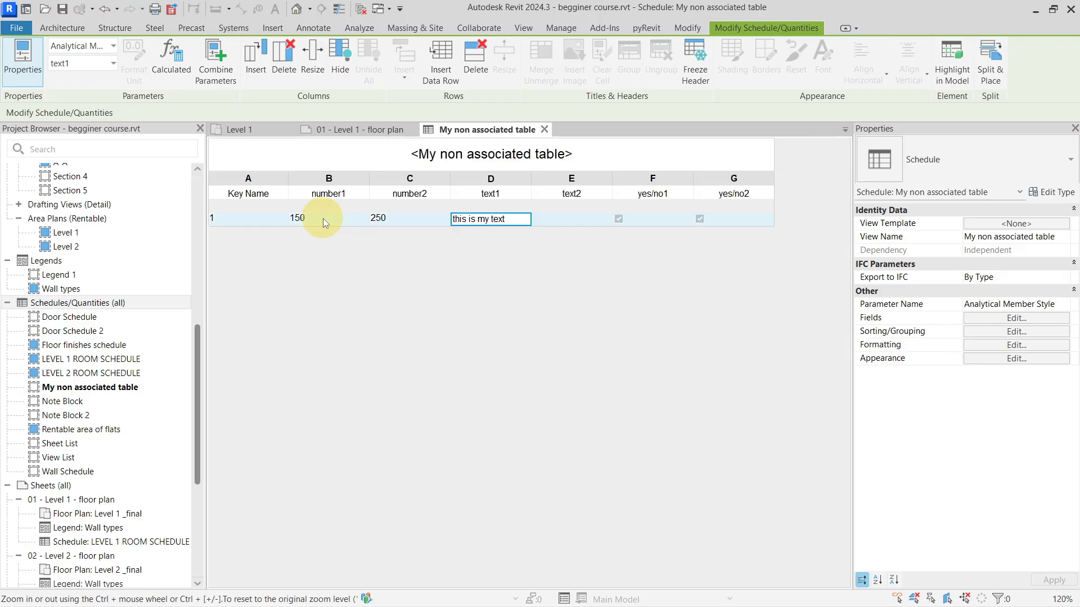
{"action": "left_click", "coordinate": [577, 218]}
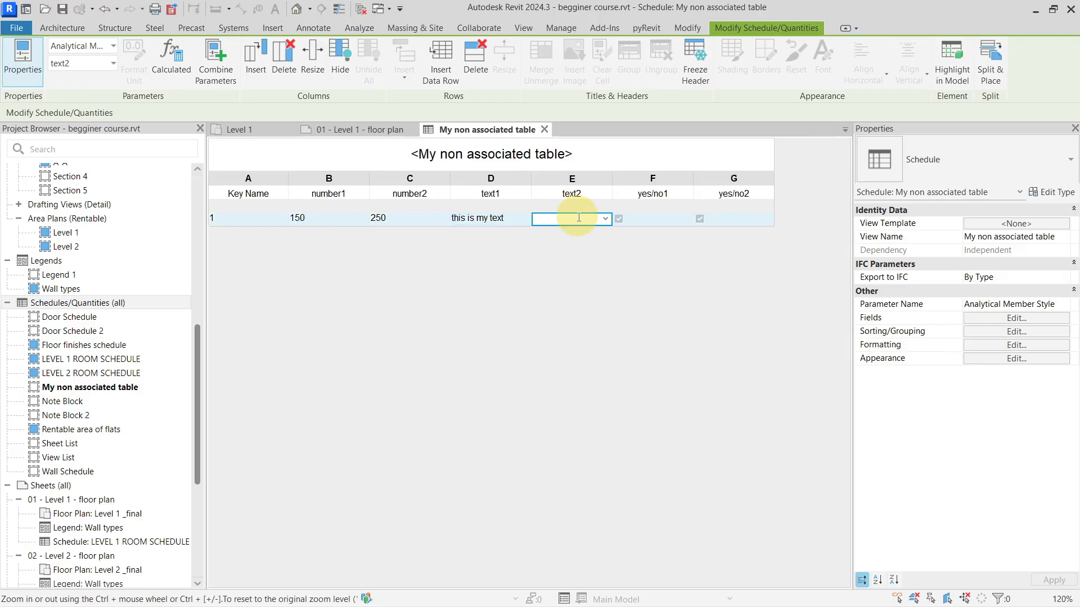
{"action": "type", "text": "more text here"}
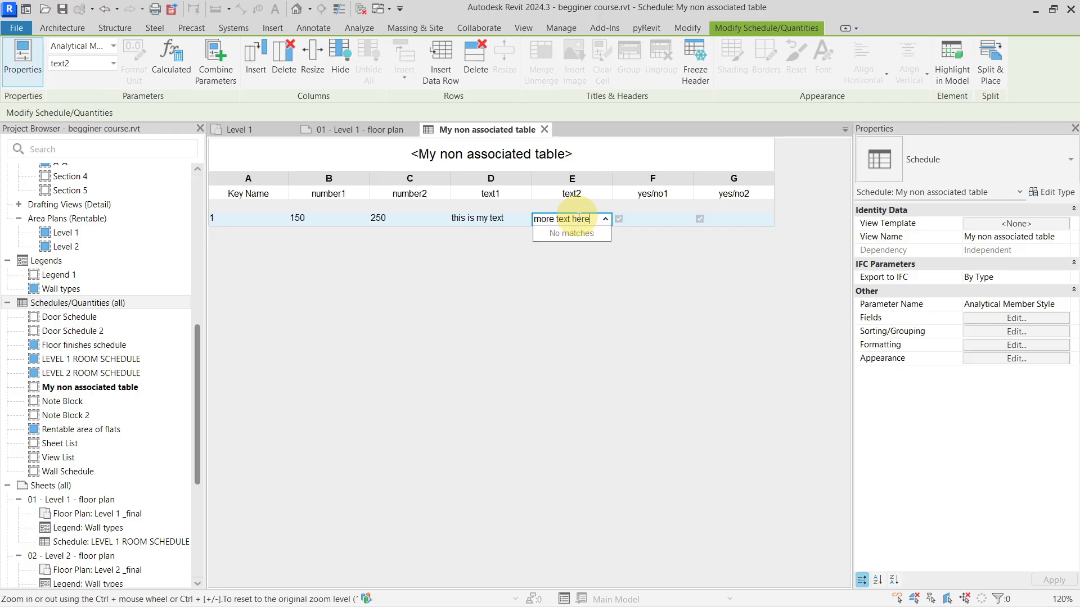
Set yes/no1 to yes and yes/no2 to no in the first row, and insert three more data rows
{"action": "left_click", "coordinate": [622, 218]}
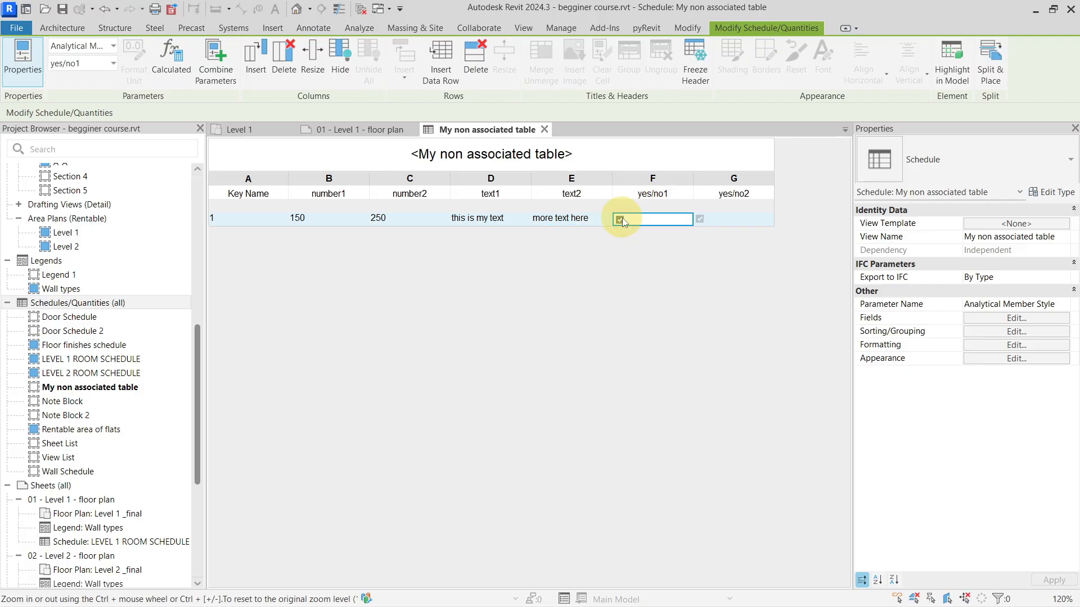
{"action": "left_click", "coordinate": [700, 219]}
{"action": "left_click", "coordinate": [702, 219]}
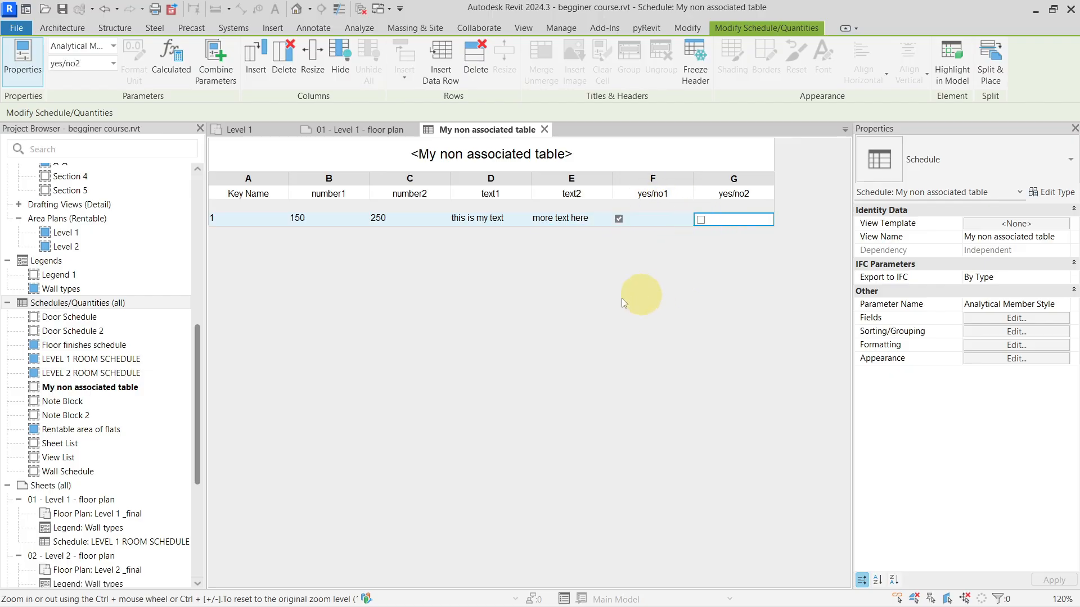
{"action": "left_click", "coordinate": [434, 84]}
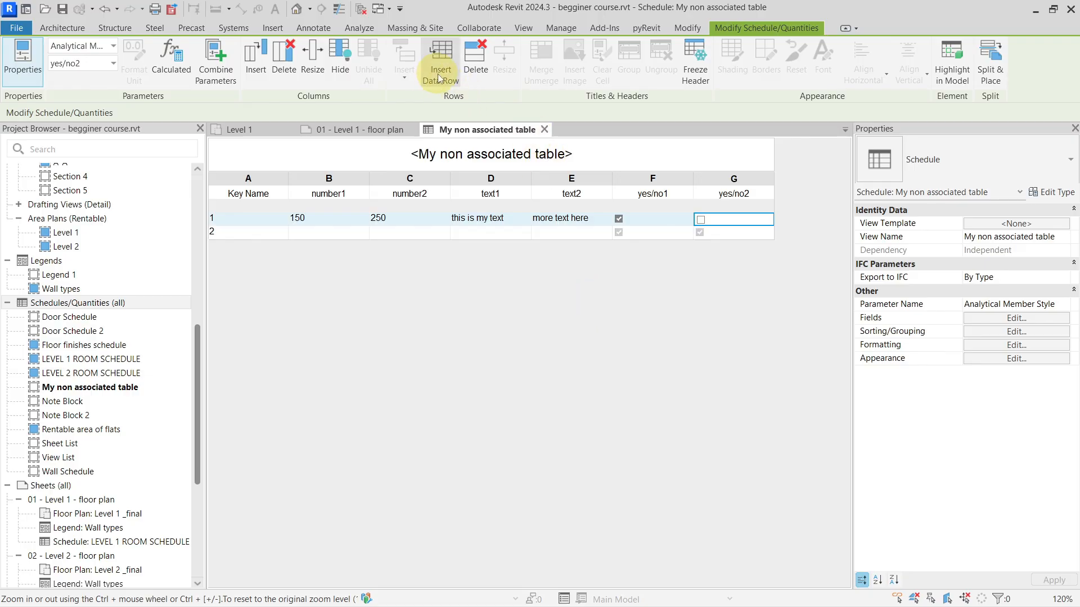
{"action": "left_click", "coordinate": [447, 82]}
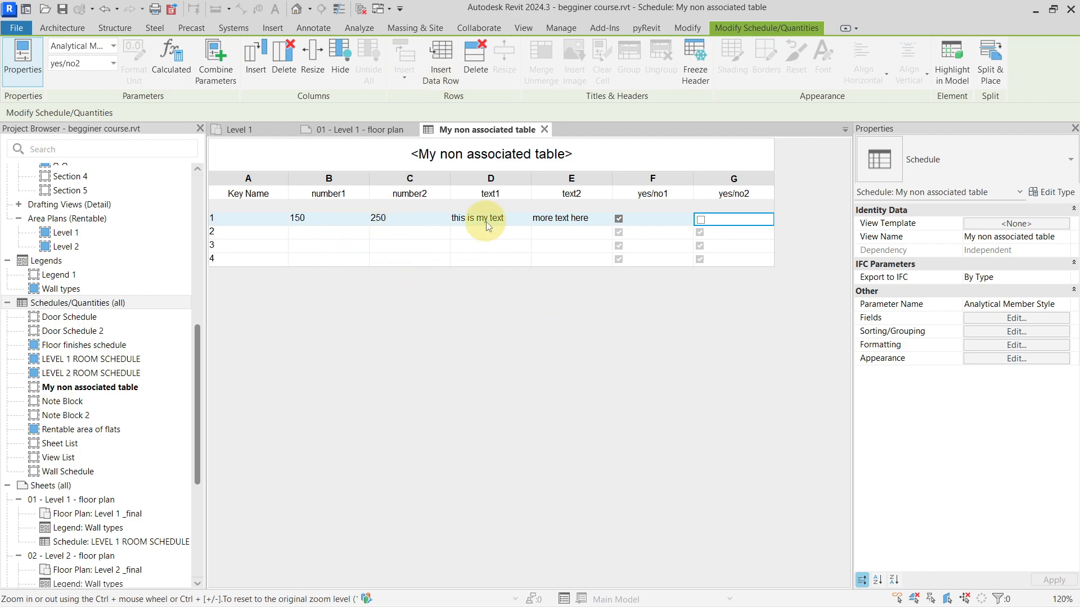
Look through the schedule's sorting and formatting properties, including the calculation options for the number1 field
{"action": "left_click", "coordinate": [973, 320]}
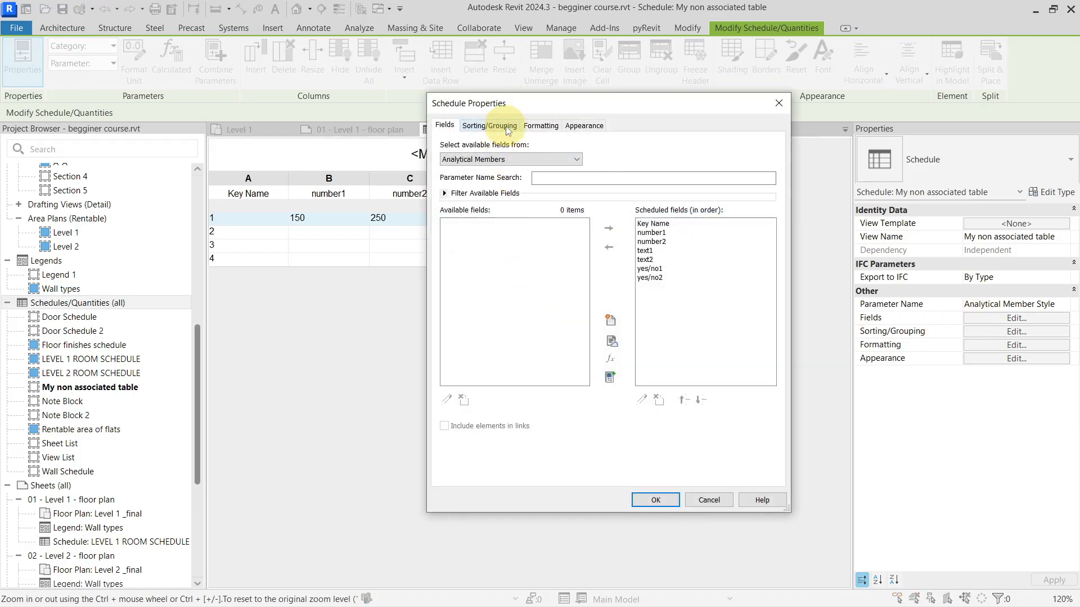
{"action": "left_click", "coordinate": [505, 125]}
{"action": "left_click", "coordinate": [539, 125]}
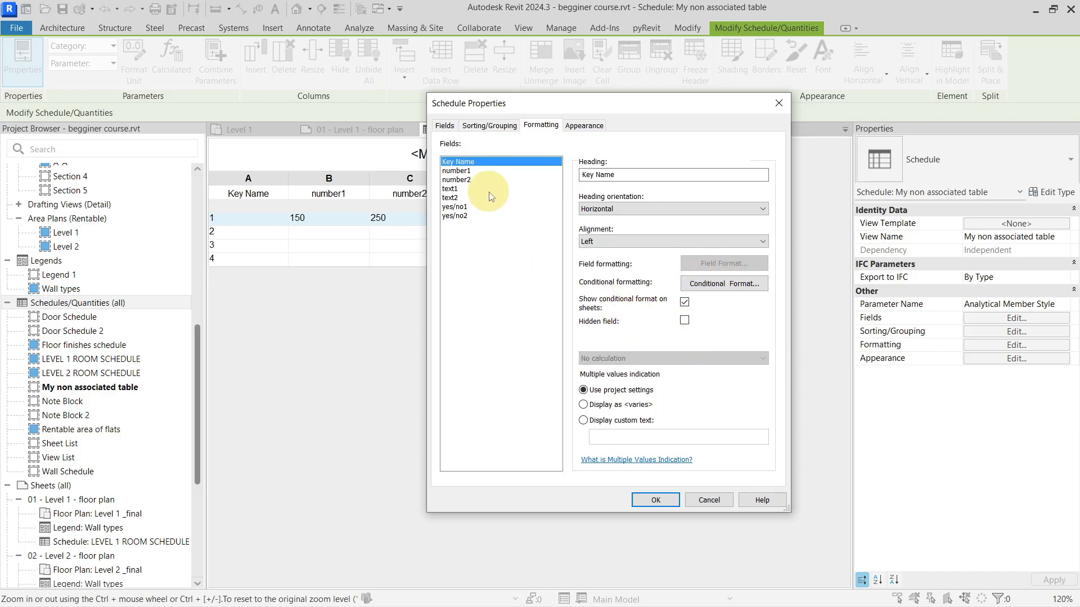
{"action": "left_click", "coordinate": [495, 171]}
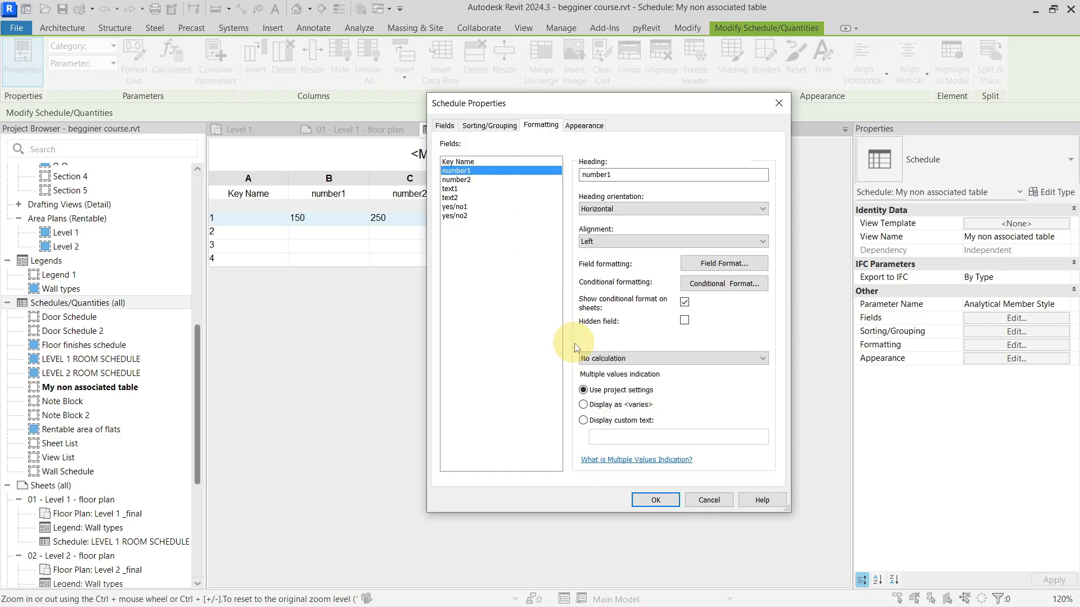
{"action": "left_click", "coordinate": [588, 358]}
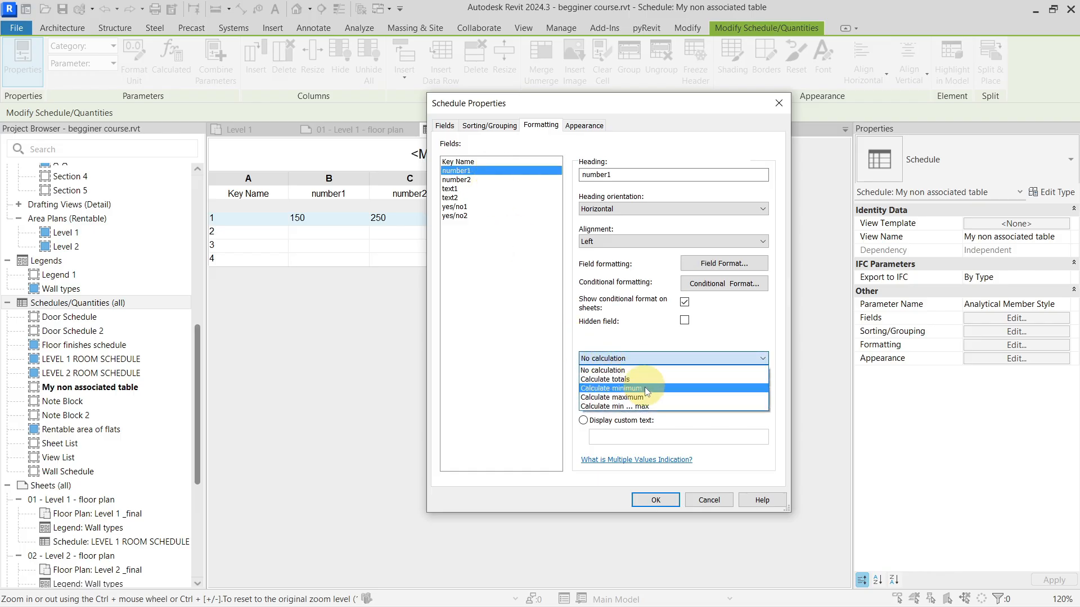
{"action": "left_click", "coordinate": [640, 331]}
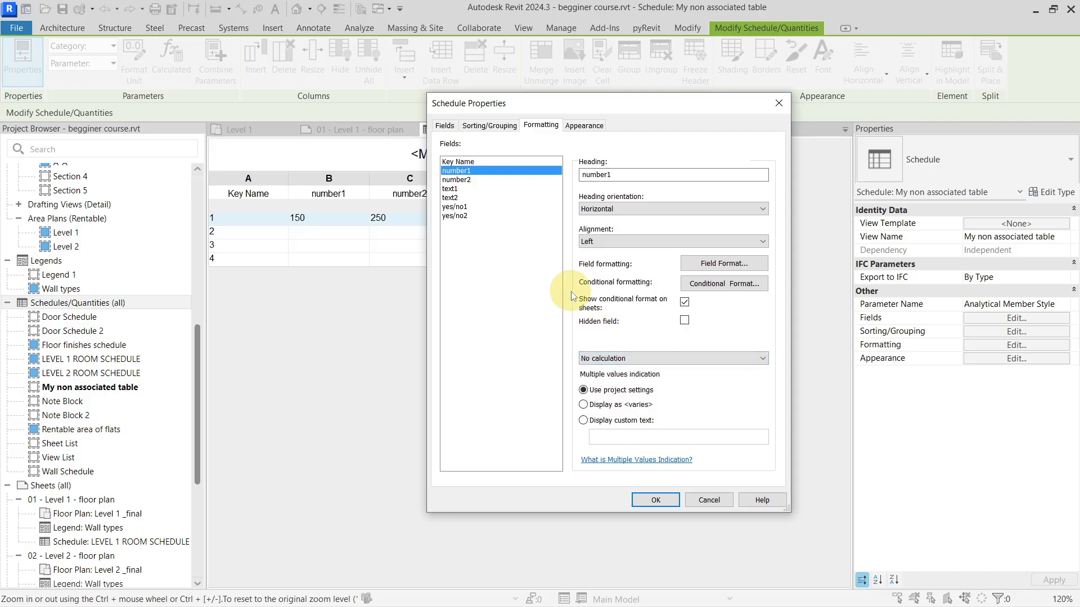
Add conditional formatting to the yes/no1 field that gives cells equal to No a light red background (RGB 255-128-128)
{"action": "left_click", "coordinate": [464, 189]}
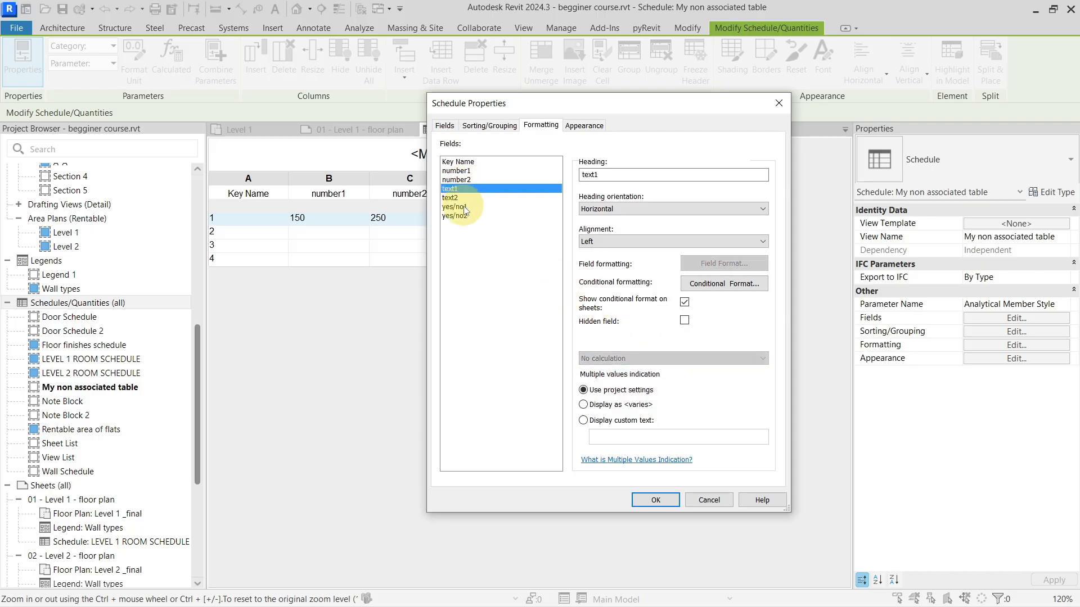
{"action": "left_click", "coordinate": [473, 208]}
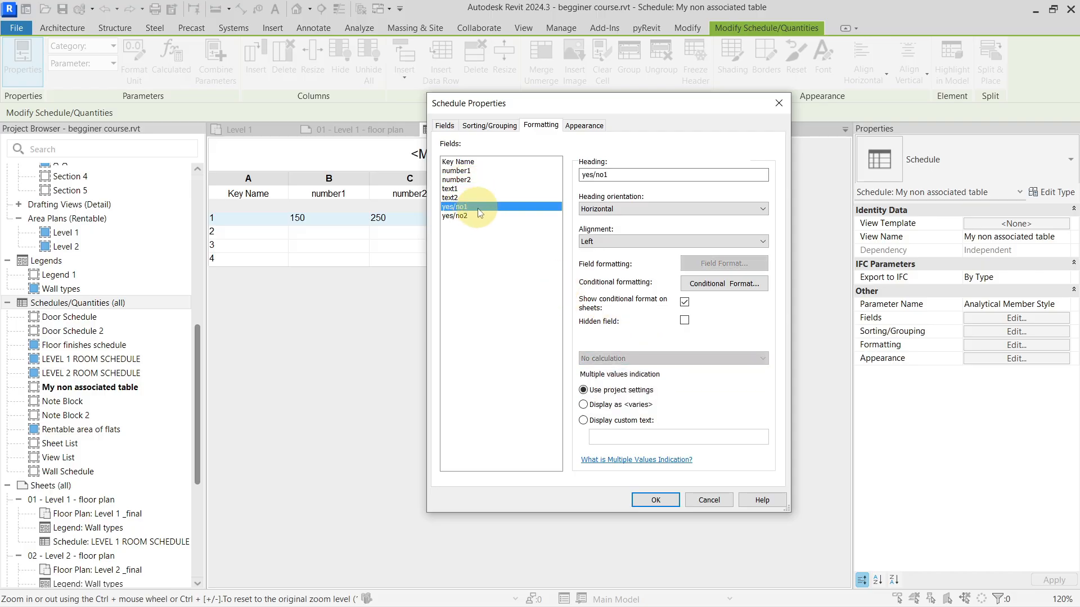
{"action": "left_click", "coordinate": [725, 283]}
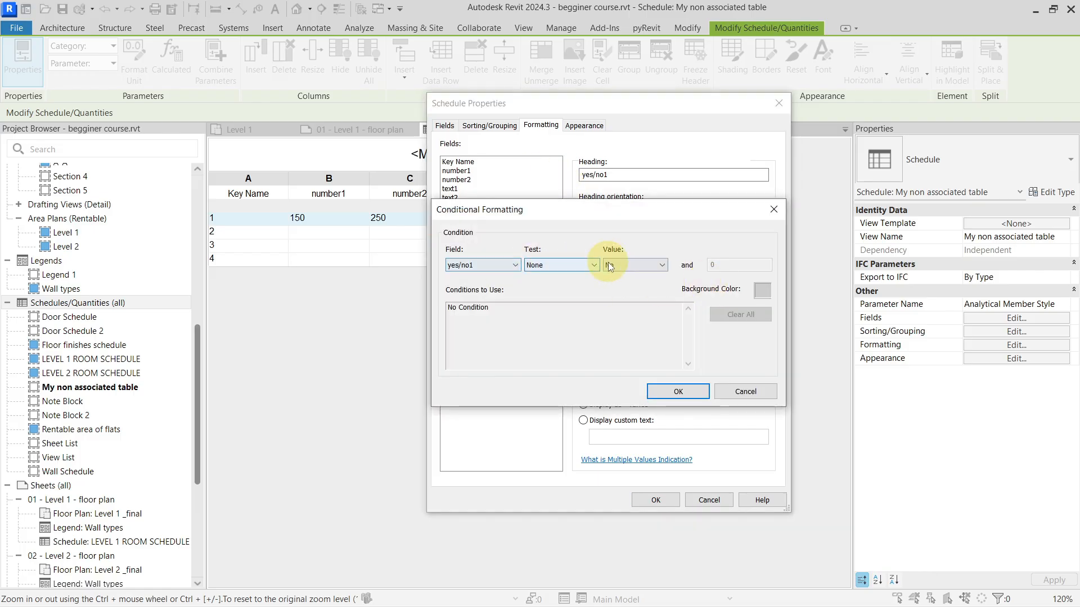
{"action": "left_click", "coordinate": [586, 265]}
{"action": "left_click", "coordinate": [585, 286]}
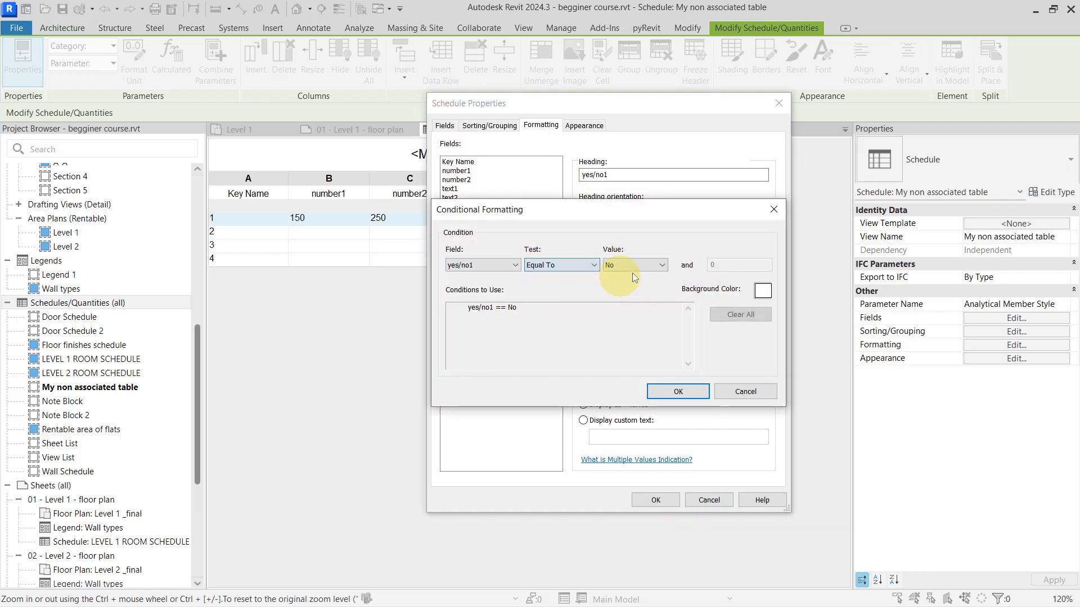
{"action": "left_click", "coordinate": [762, 290]}
{"action": "left_click", "coordinate": [471, 209]}
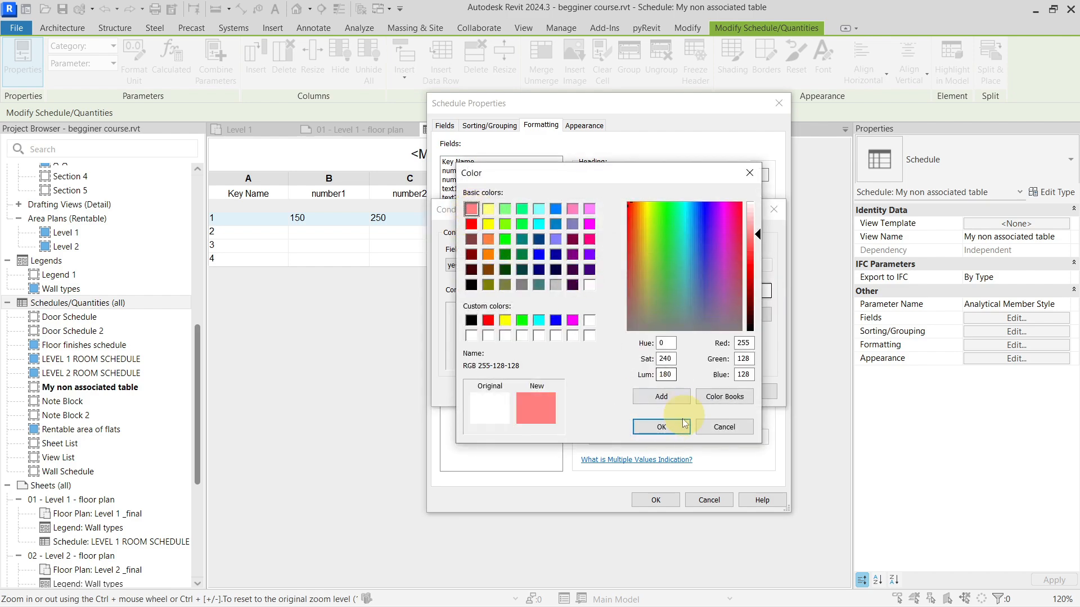
{"action": "left_click", "coordinate": [661, 426]}
{"action": "left_click", "coordinate": [669, 388]}
{"action": "left_click", "coordinate": [652, 499]}
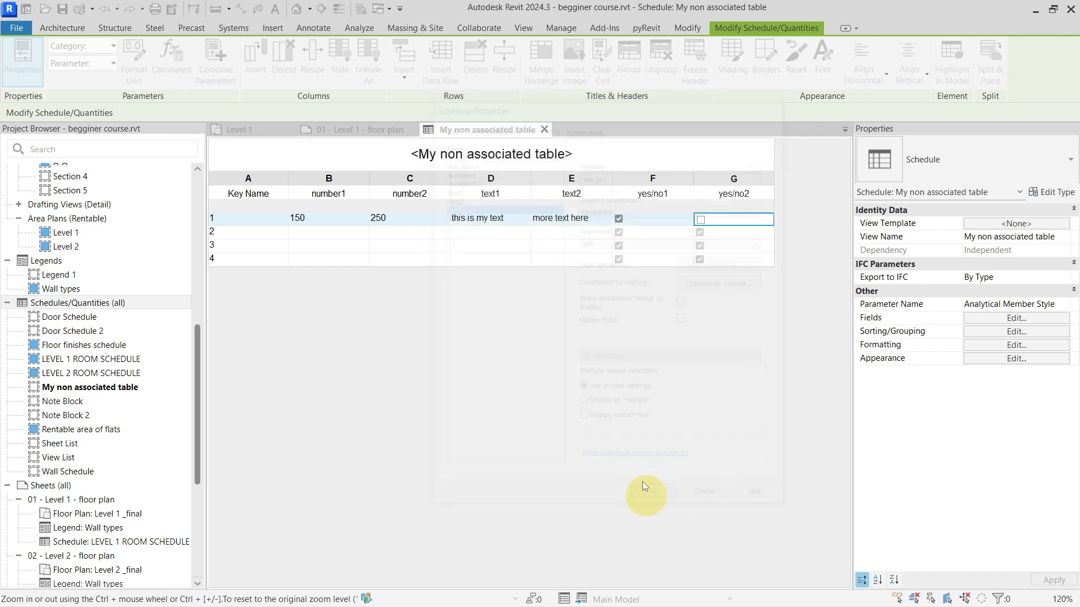
Set yes/no1 to no in row 2 and to yes in rows 3 and 4
{"action": "left_click", "coordinate": [620, 230]}
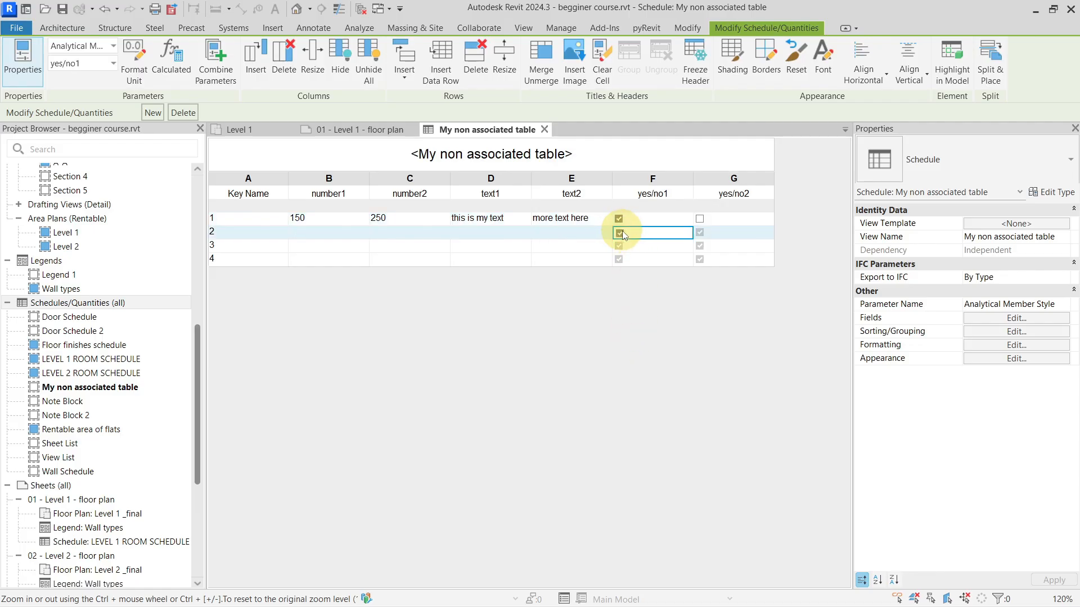
{"action": "left_click", "coordinate": [621, 232]}
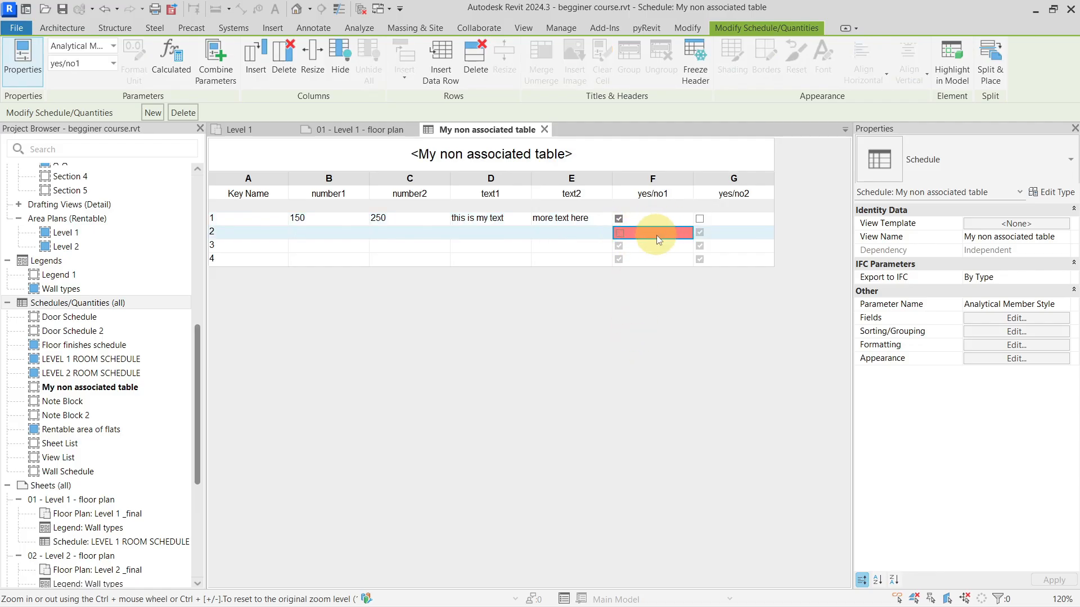
{"action": "left_click", "coordinate": [647, 245]}
{"action": "left_click", "coordinate": [621, 246]}
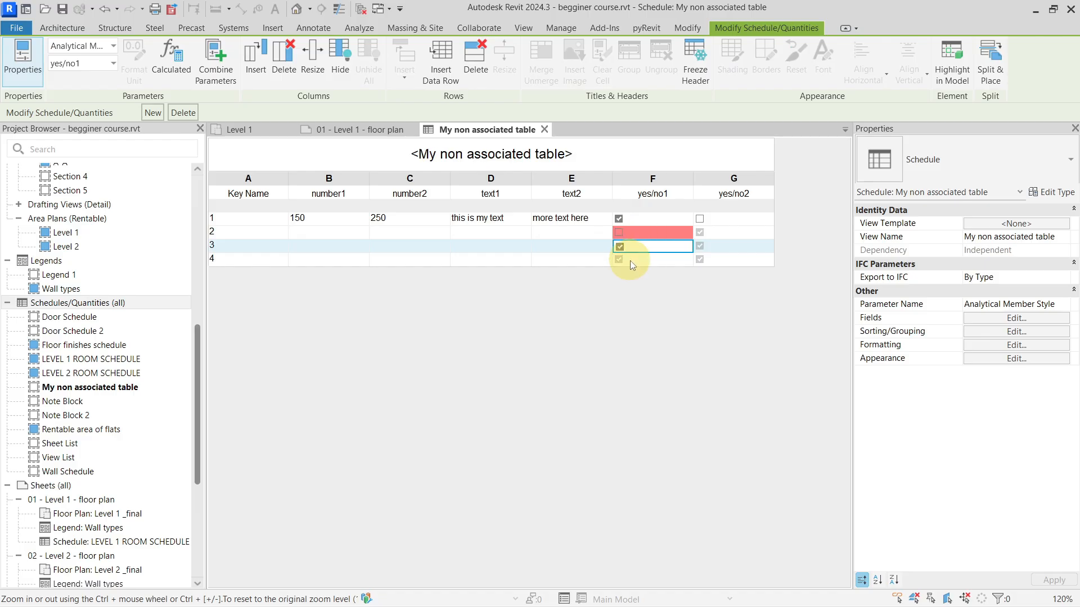
{"action": "left_click", "coordinate": [630, 260]}
{"action": "left_click", "coordinate": [619, 260]}
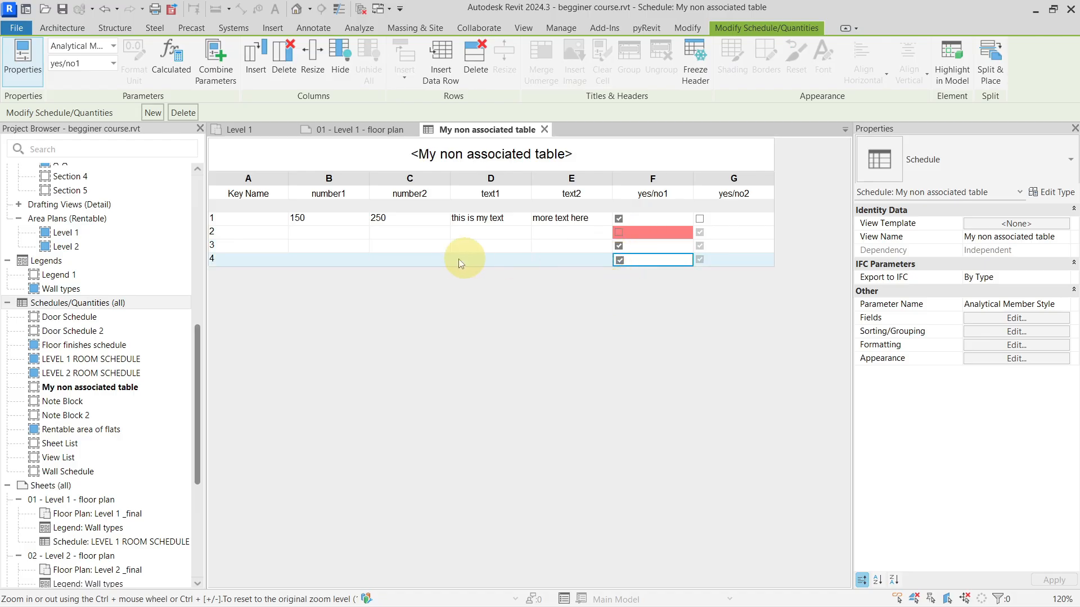
Look through the schedule's sorting, fields, formatting and appearance properties, including the grand totals option, without keeping any change
{"action": "left_click", "coordinate": [1016, 318]}
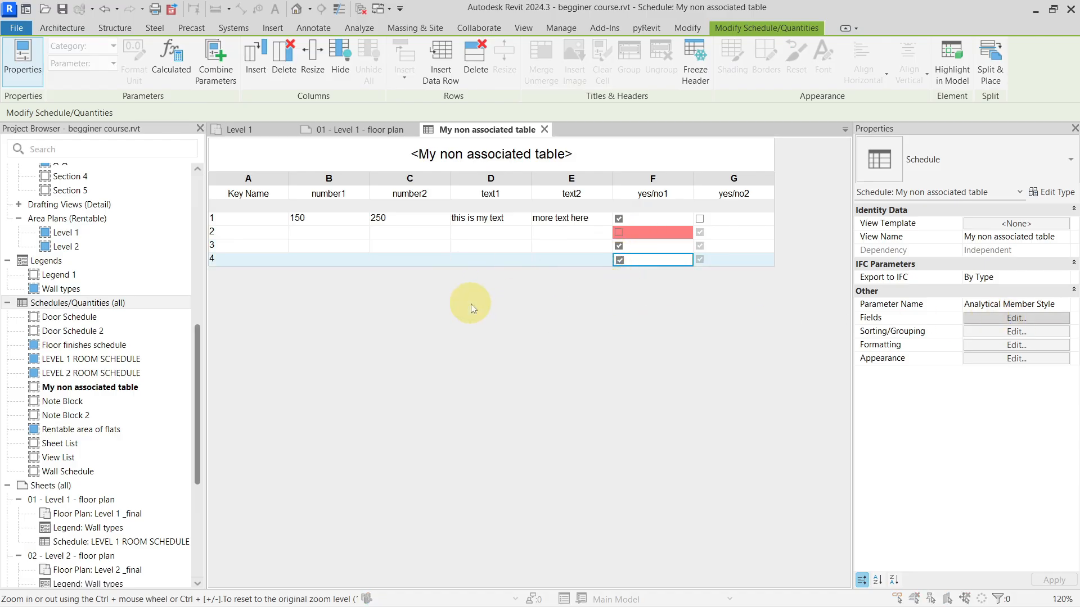
{"action": "left_click", "coordinate": [501, 127]}
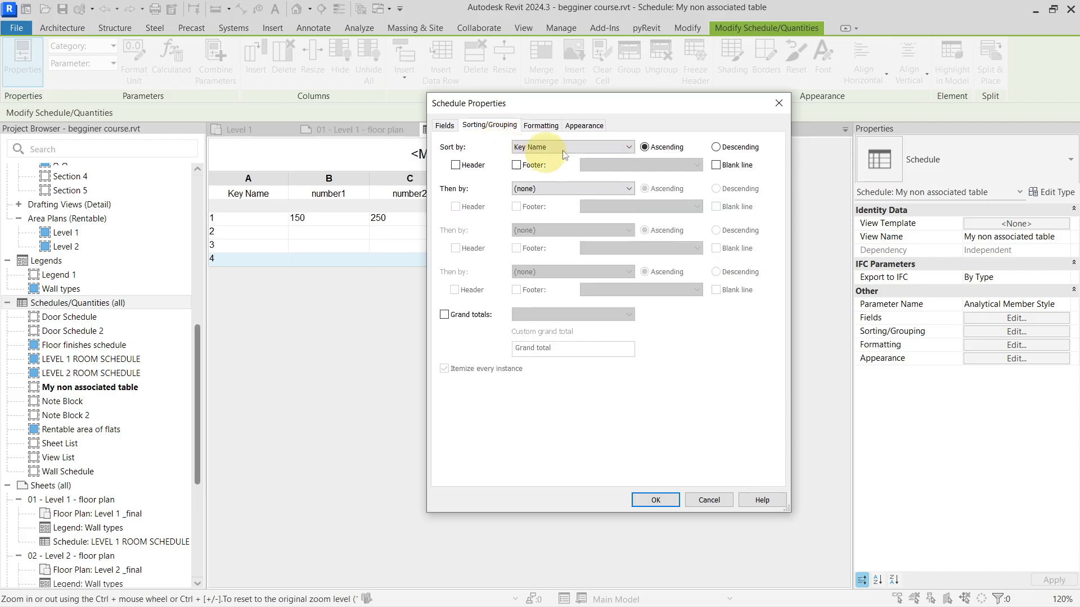
{"action": "left_click", "coordinate": [443, 315]}
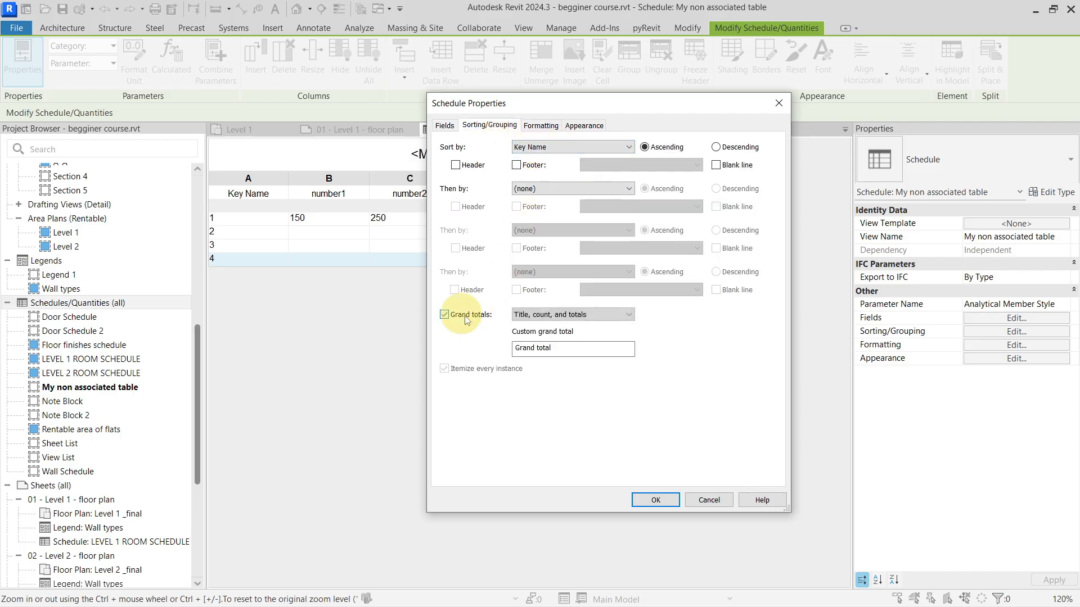
{"action": "left_click", "coordinate": [551, 315]}
{"action": "left_click", "coordinate": [444, 314]}
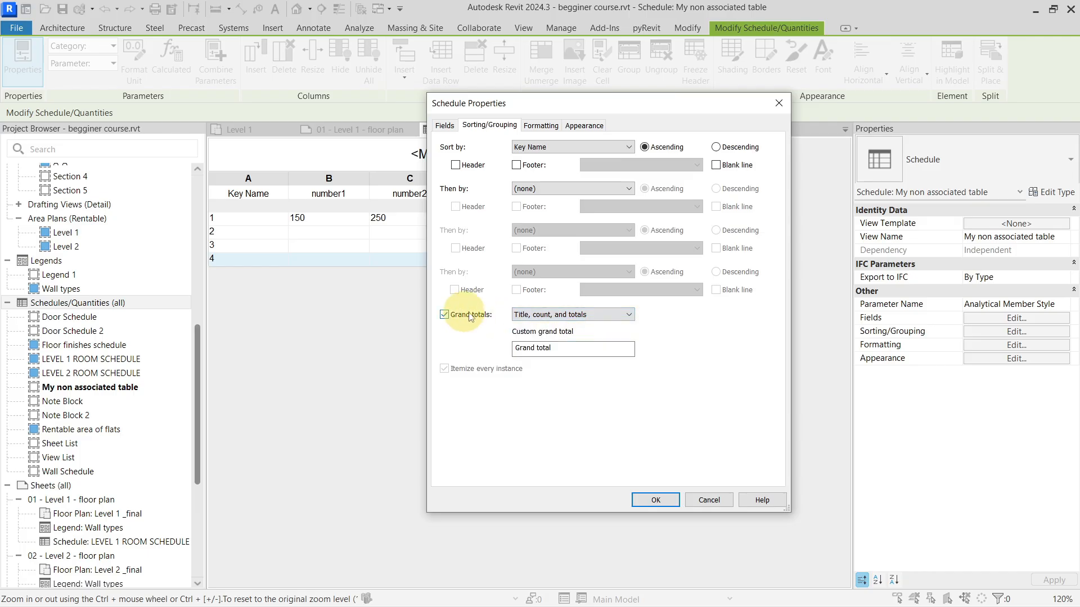
{"action": "left_click", "coordinate": [444, 314]}
{"action": "left_click_drag", "start_coordinate": [534, 104], "coordinate": [534, 93]}
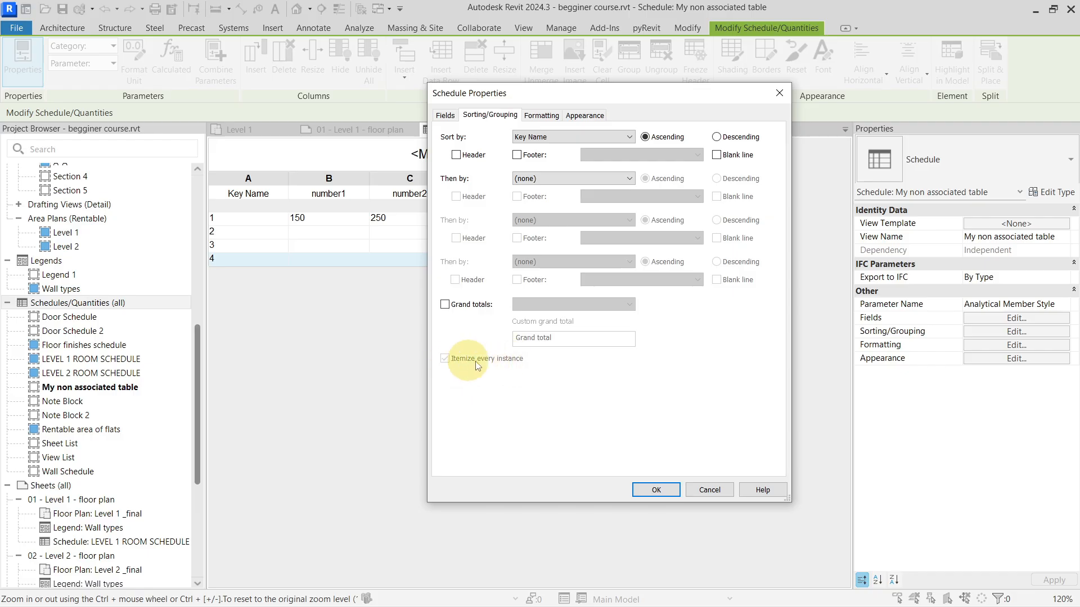
{"action": "left_click", "coordinate": [445, 115]}
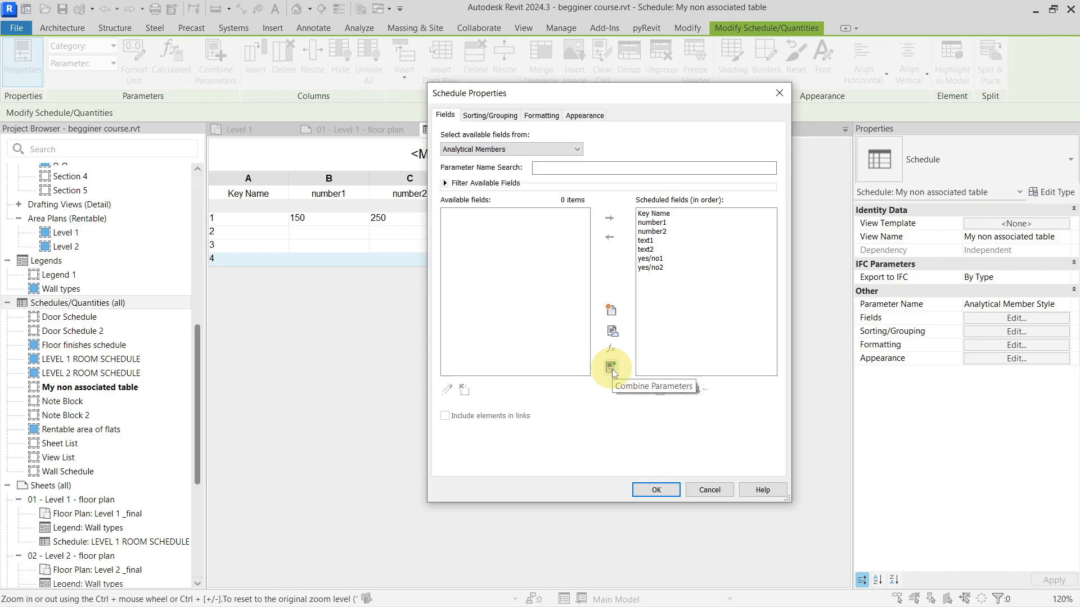
{"action": "left_click", "coordinate": [542, 117]}
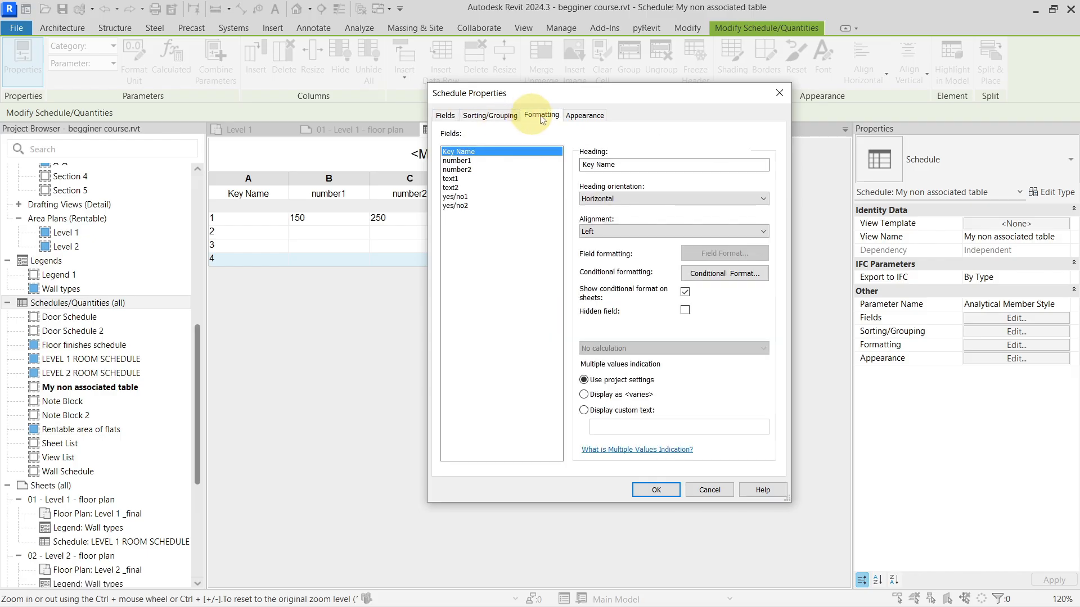
{"action": "left_click", "coordinate": [584, 116]}
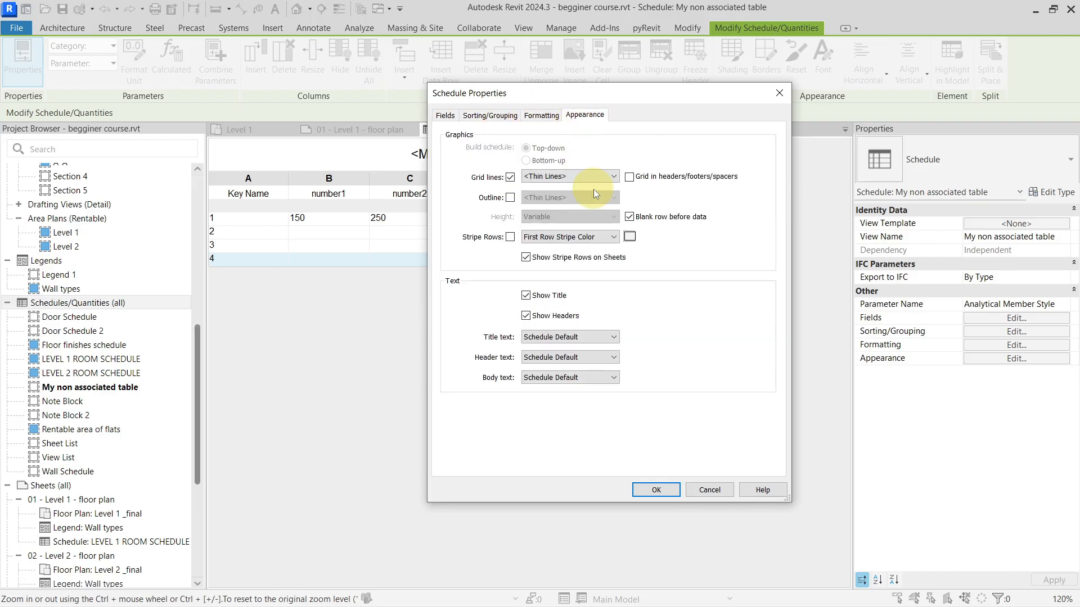
{"action": "left_click", "coordinate": [778, 94]}
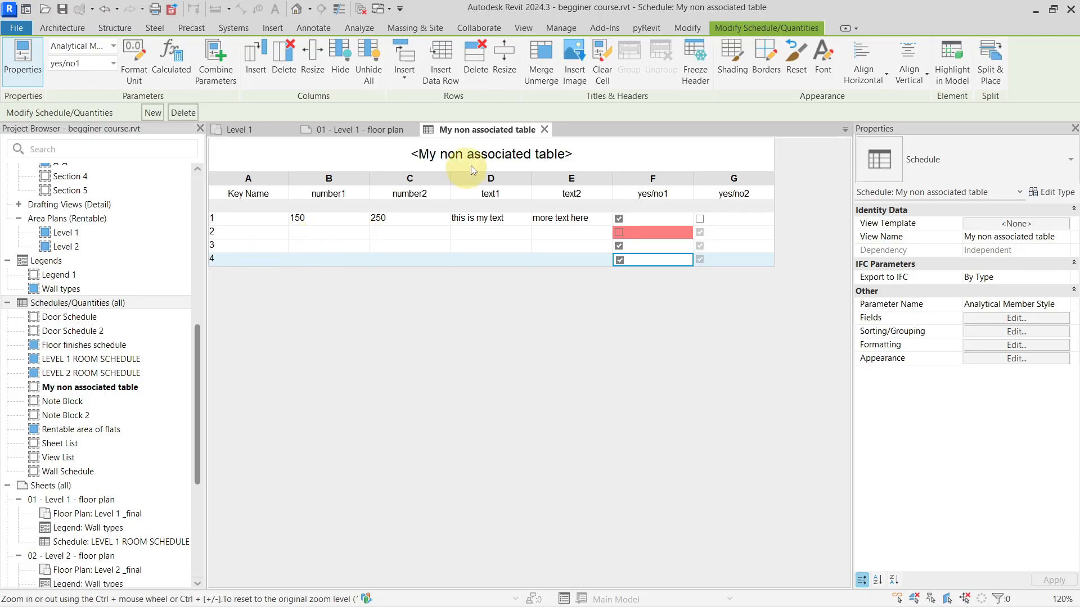
Hide the Key Name column in the schedule
{"action": "left_click", "coordinate": [271, 194]}
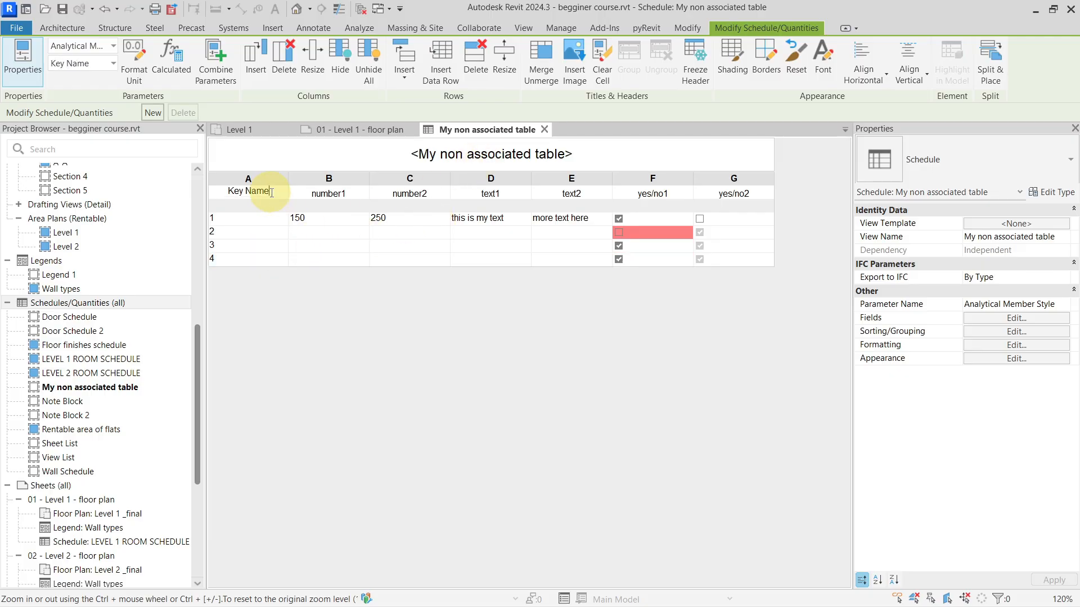
{"action": "left_click", "coordinate": [271, 180]}
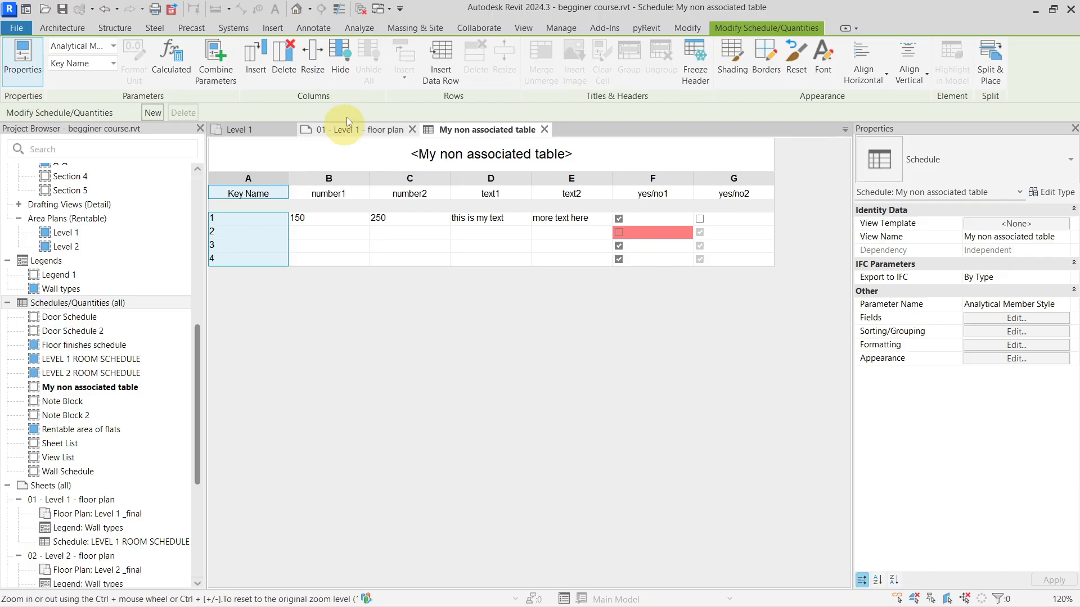
{"action": "left_click", "coordinate": [345, 68]}
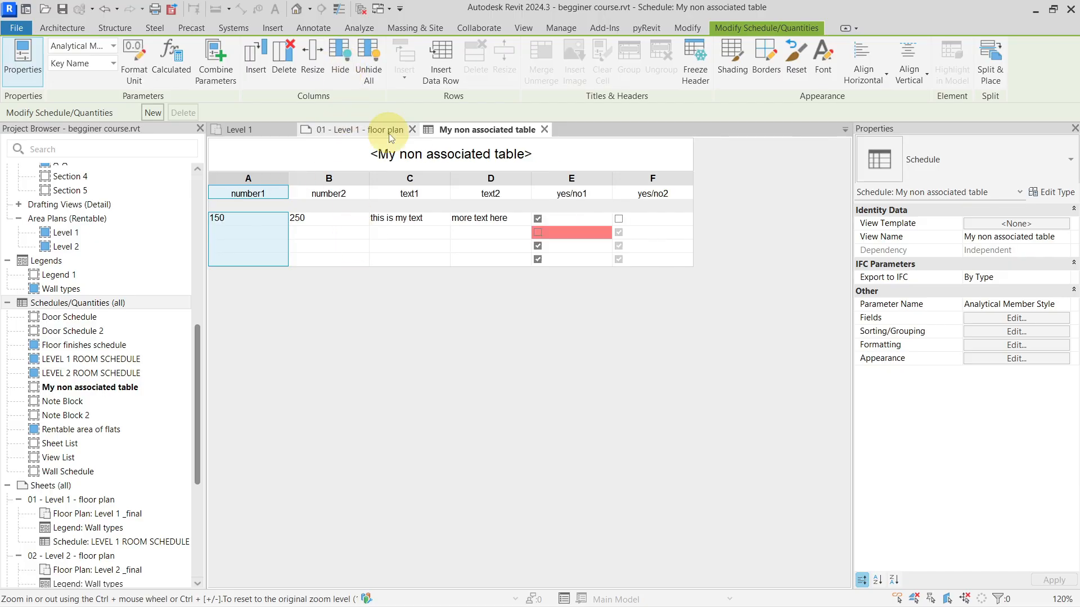
Place the My non associated table schedule on sheet 01 - Level 1 - floor plan, below the wall types legend
{"action": "left_click", "coordinate": [360, 129]}
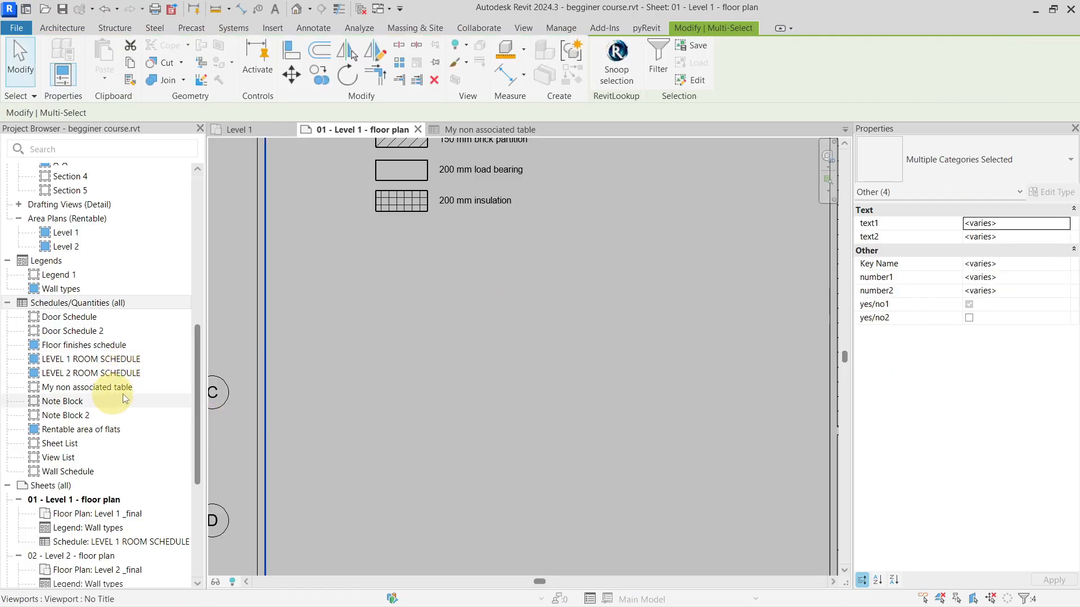
{"action": "left_click_drag", "start_coordinate": [144, 392], "coordinate": [573, 356]}
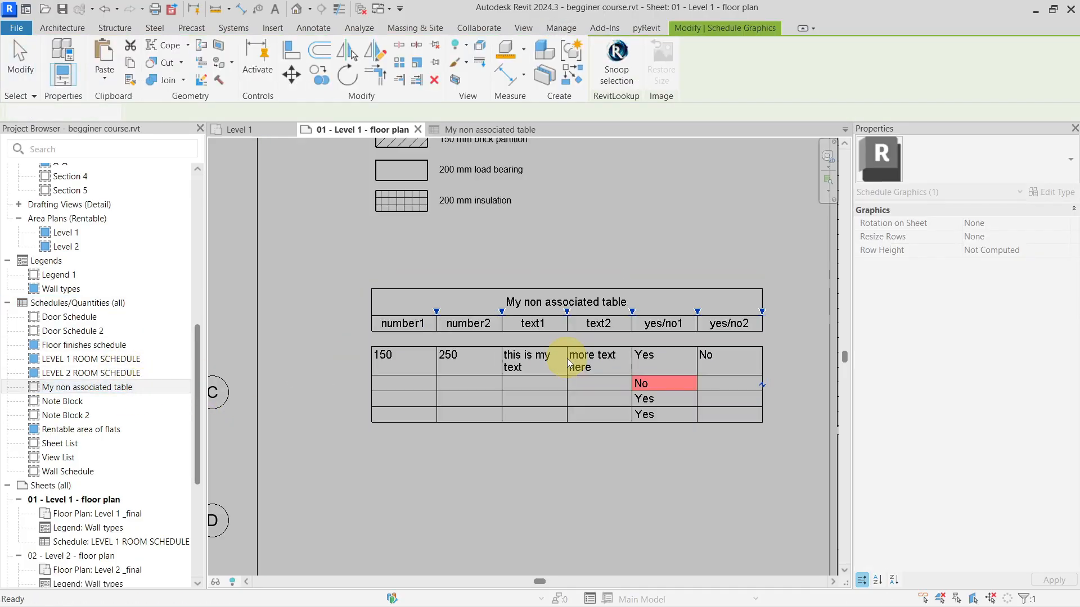
{"action": "left_click", "coordinate": [643, 244]}
{"action": "scroll", "coordinate": [641, 411], "scroll_direction": "up", "scroll_amount": 2}
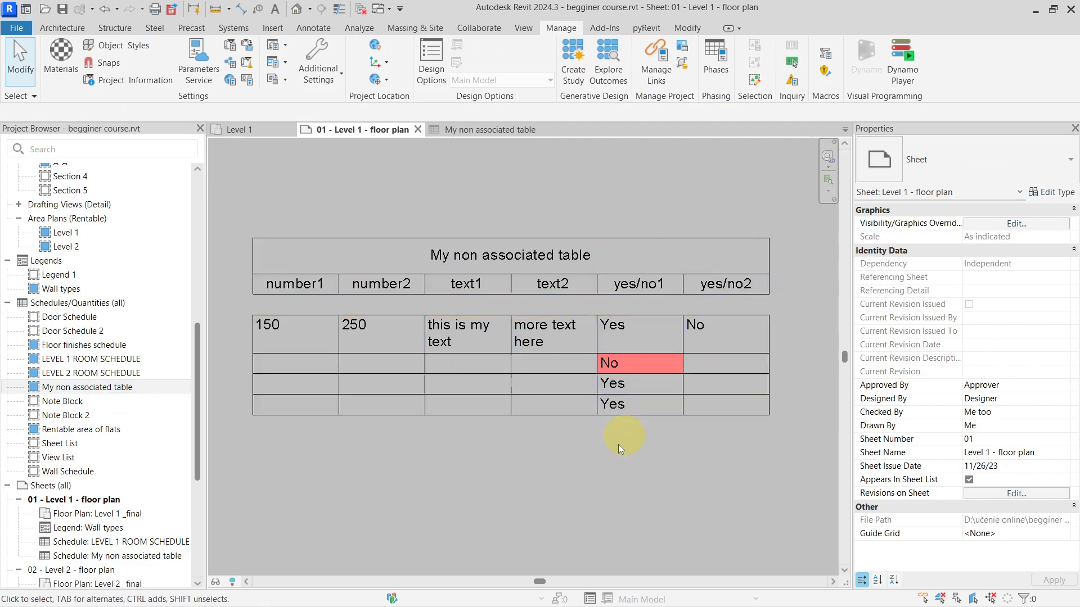